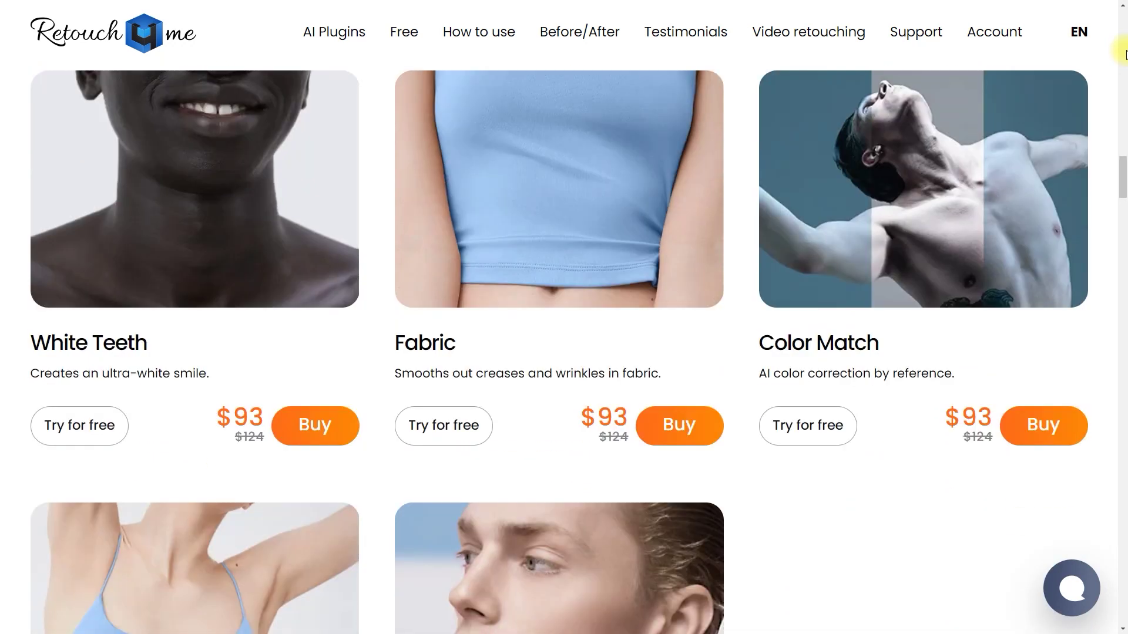
Browse the Retouch4me website's AI plugin catalogue and prices, and the follower discount on the Clean Backdrop product page
scroll(1125, 53, "down", 7)
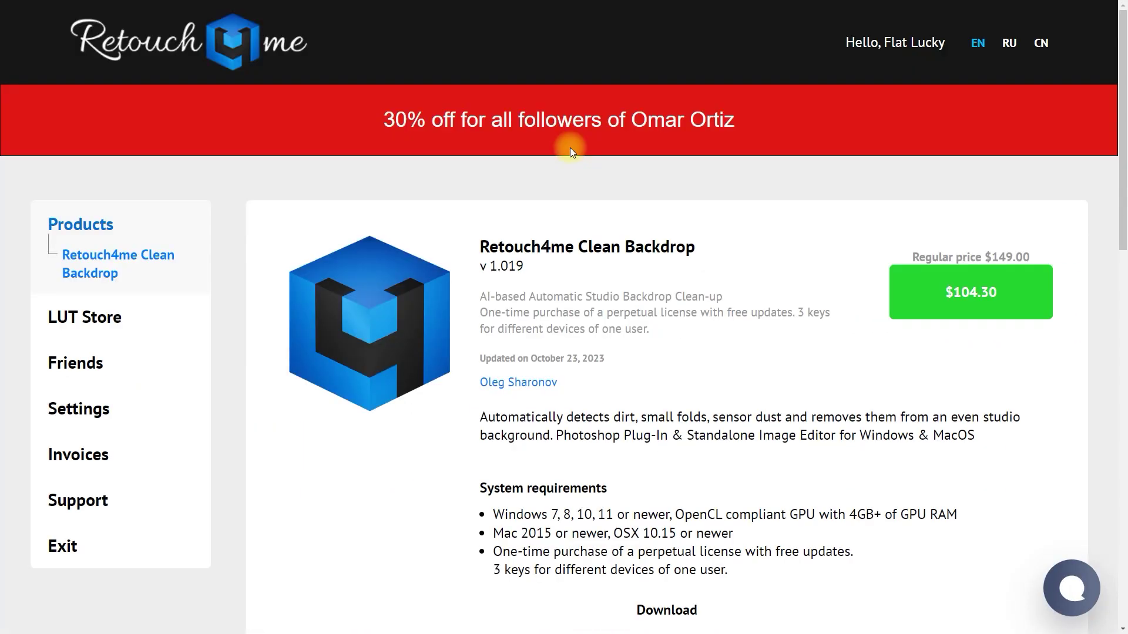
triple_click(404, 135)
left_click(411, 144)
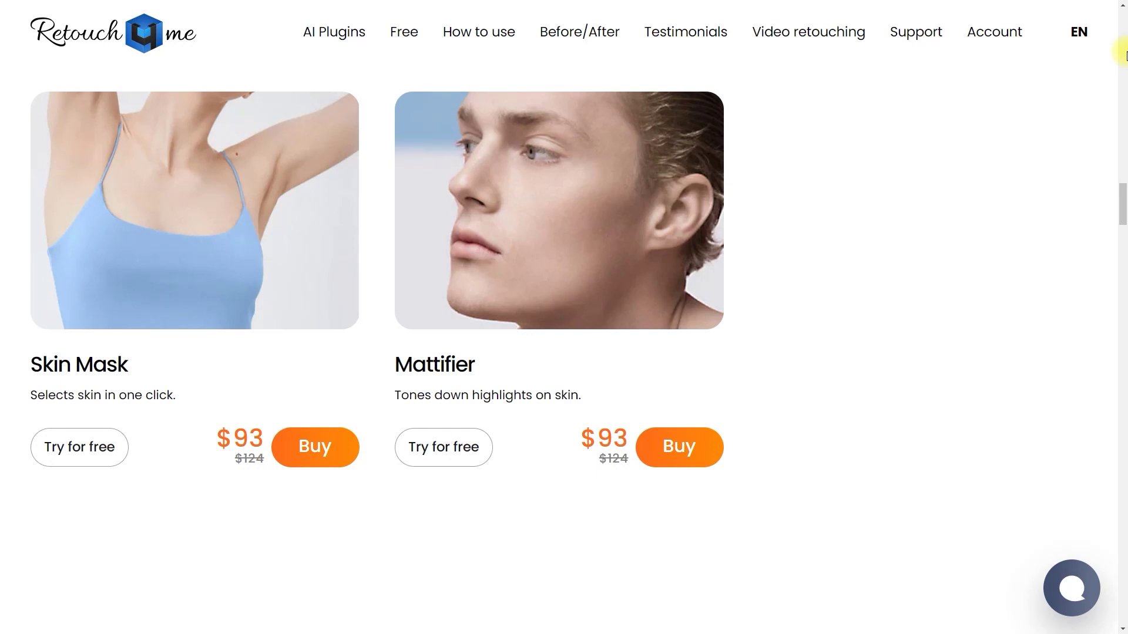
scroll(1125, 53, "up", 15)
scroll(1125, 52, "up", 18)
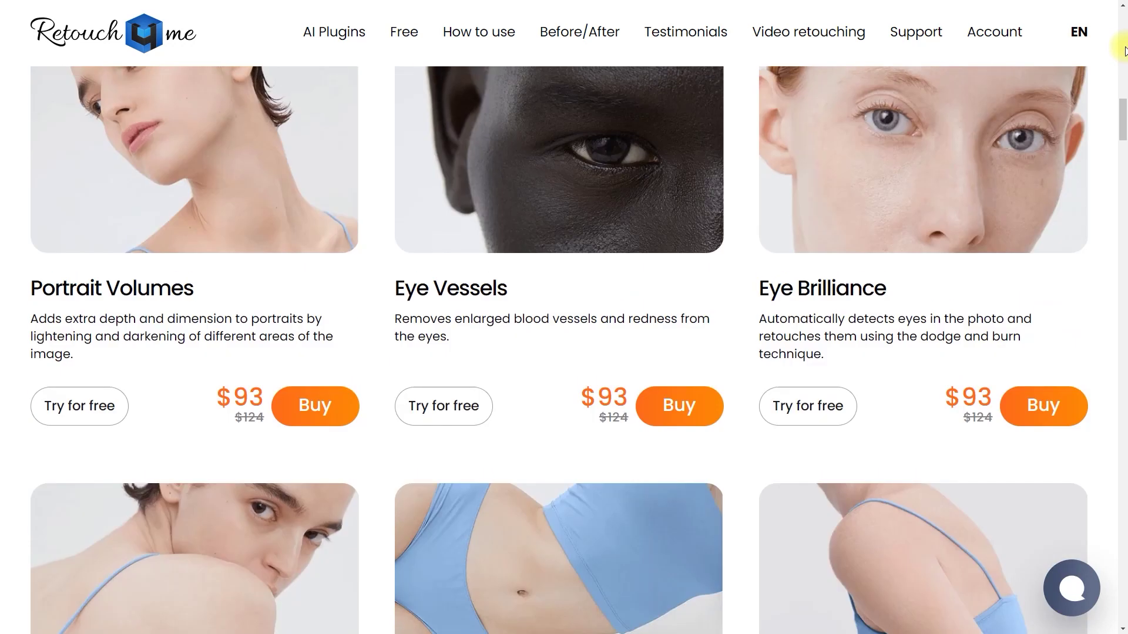
scroll(1123, 48, "up", 10)
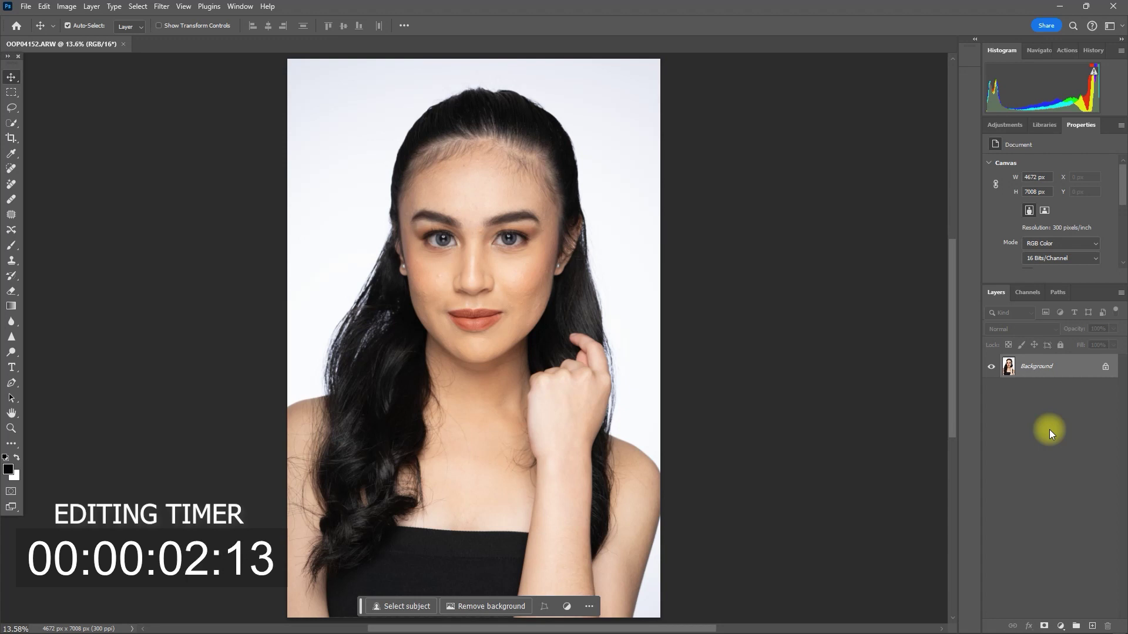
Duplicate the Background layer and apply Retouch4me Heal to the copy with Sensitivity 100 and Make Mask enabled
key("ctrl+j")
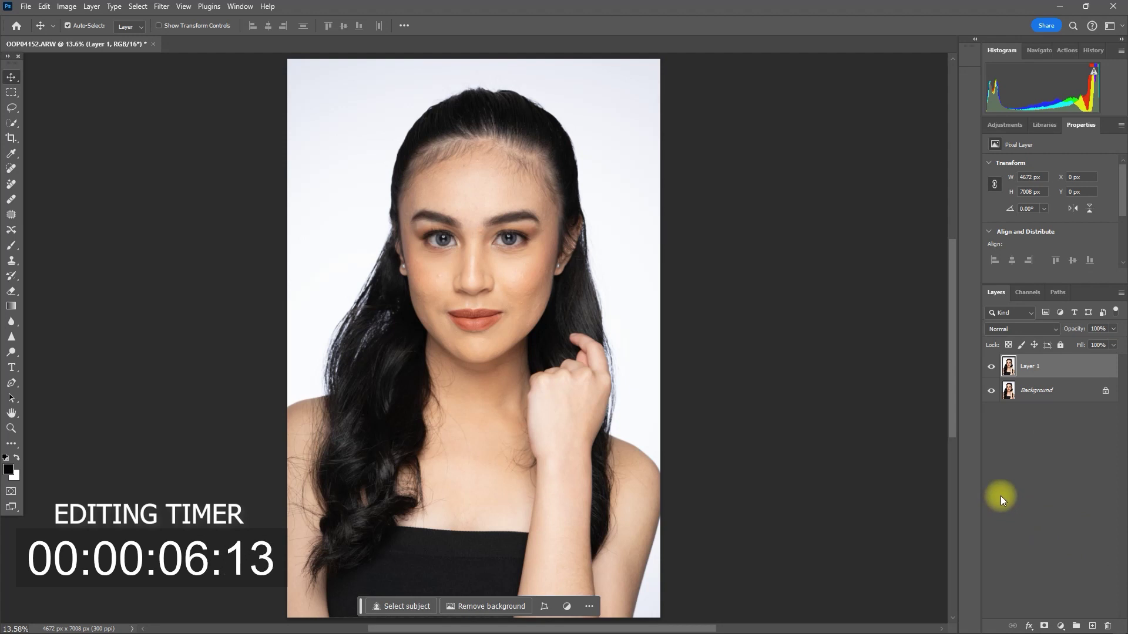
left_click(158, 7)
mouse_move(229, 309)
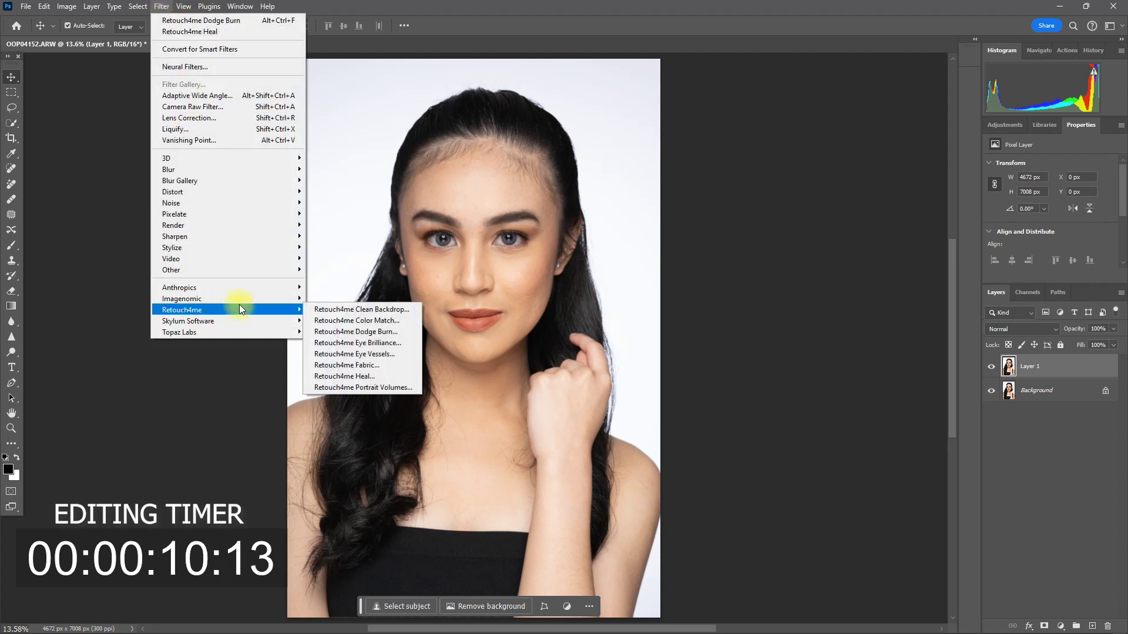
left_click(387, 376)
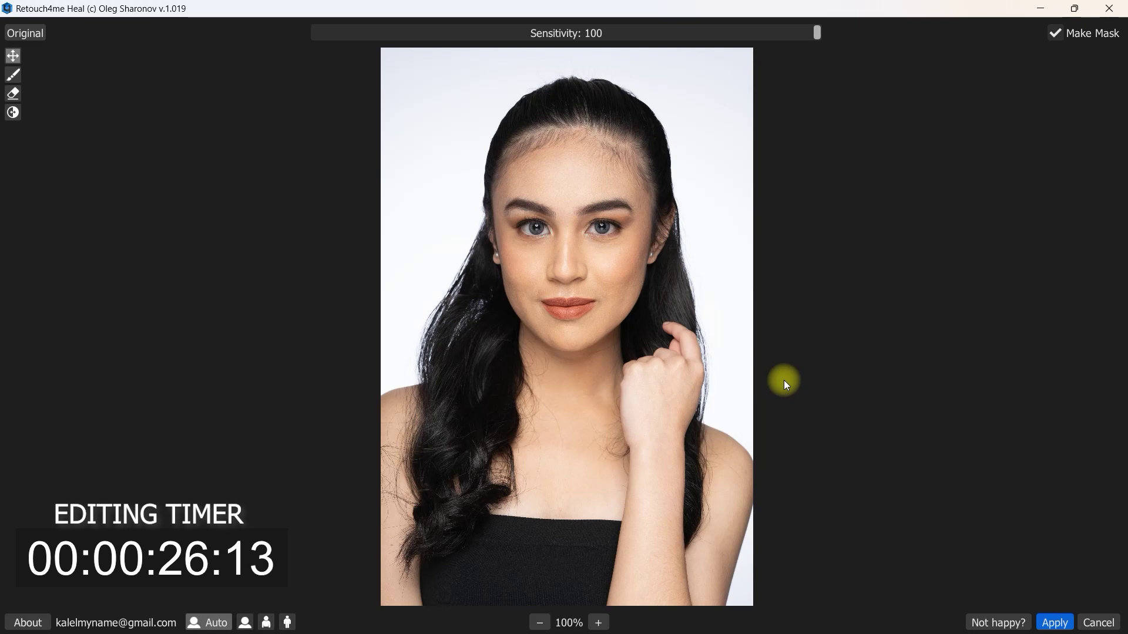
left_click(1054, 623)
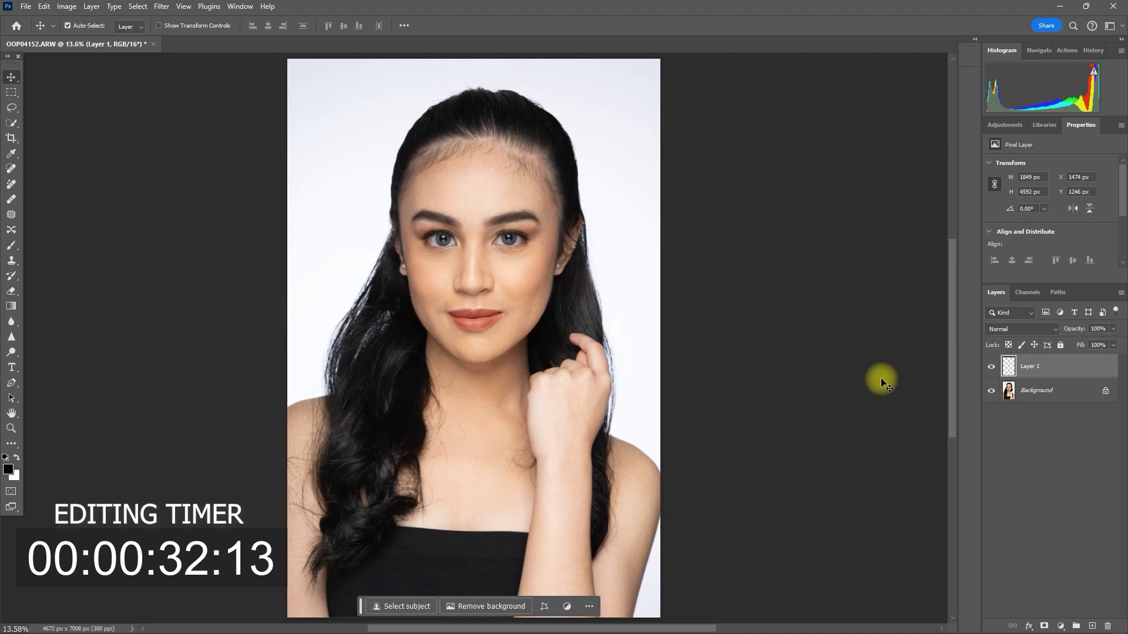
Stamp all visible layers into a new layer on top and open Retouch4me Dodge Burn on it
left_click(1038, 426)
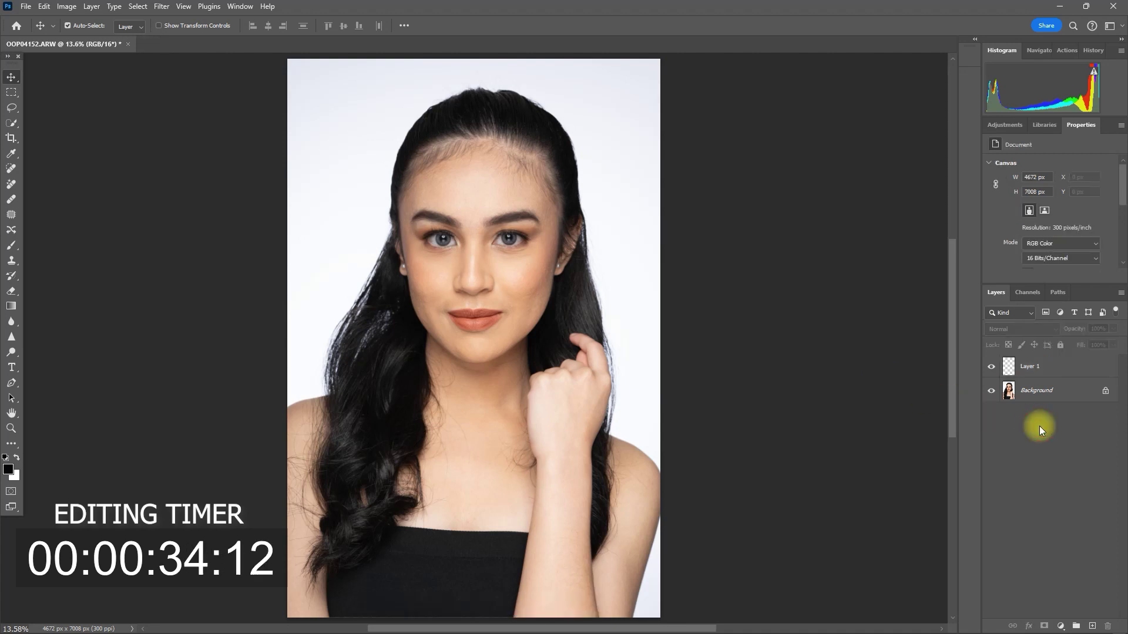
key("ctrl+alt+shift+e")
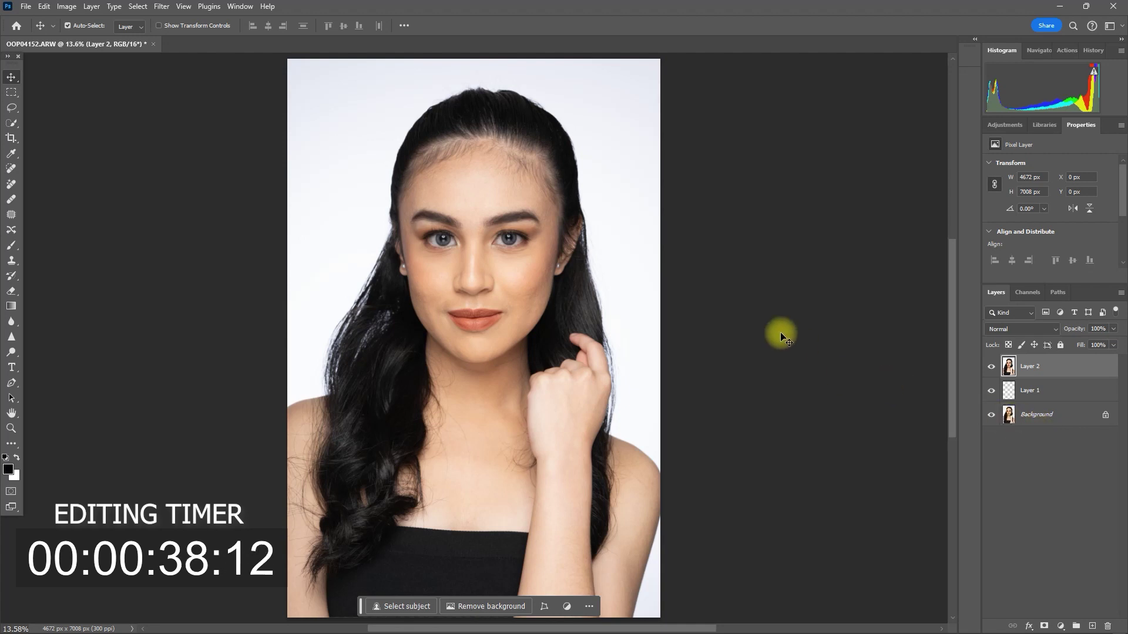
left_click(161, 7)
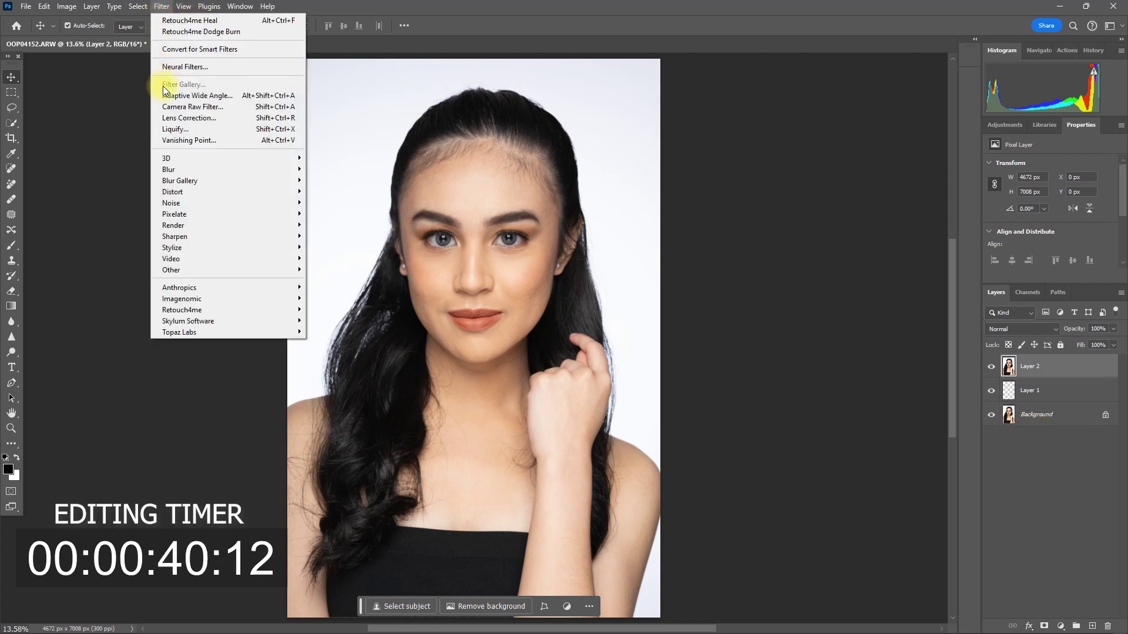
mouse_move(212, 312)
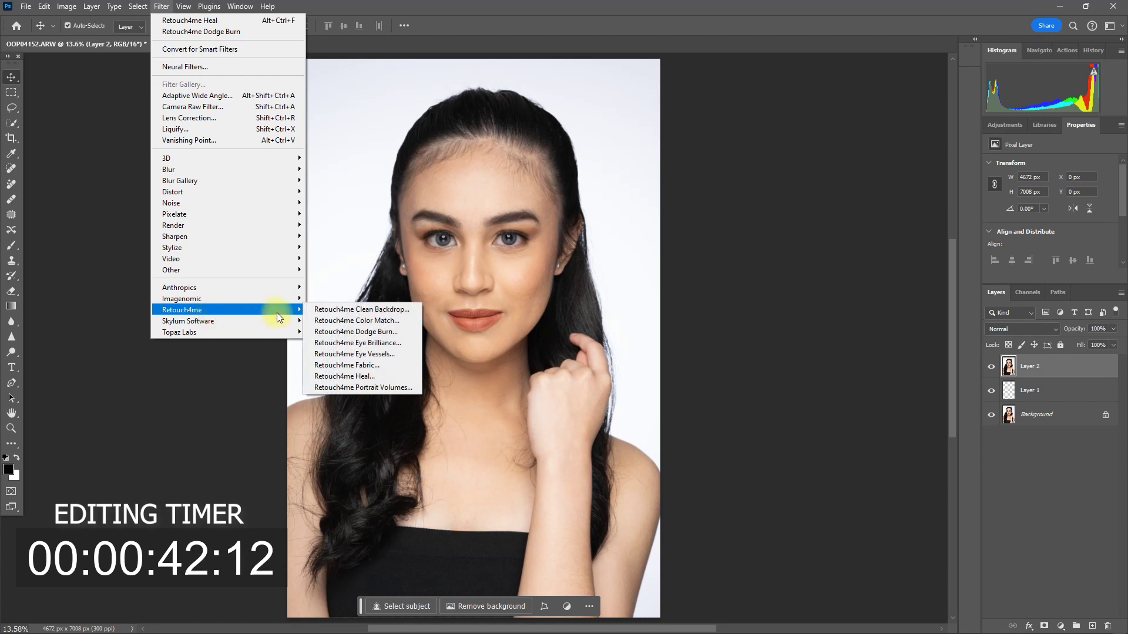
left_click(405, 331)
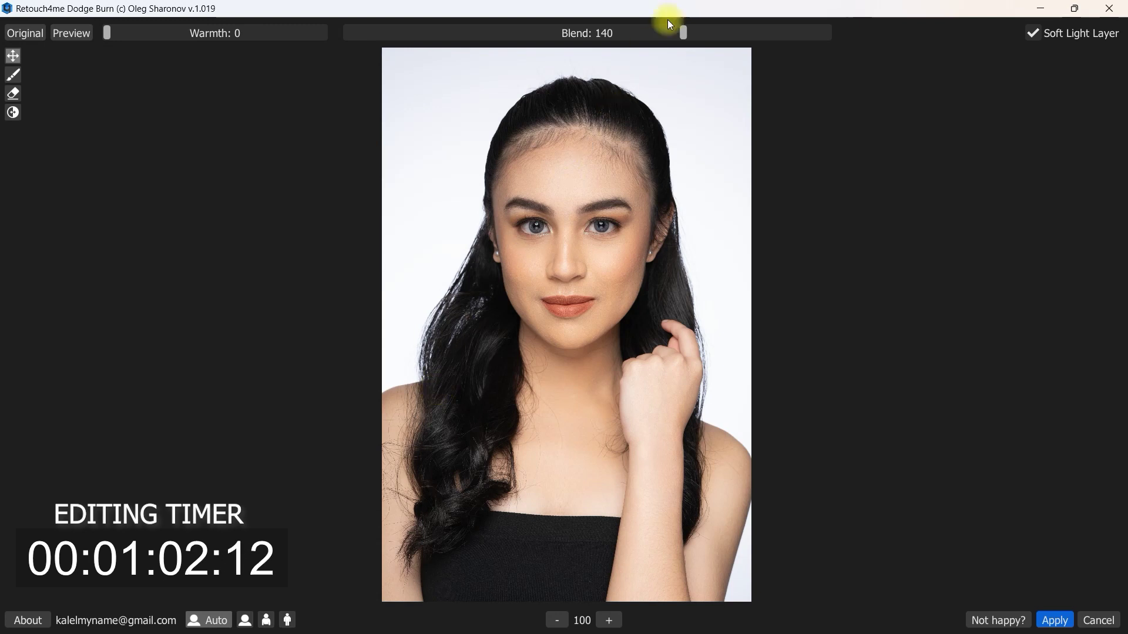
Apply Dodge Burn with Blend at 160 as a soft light layer, and set Layer 2's blending mode to Soft Light
left_click_drag(683, 35, 297, 42)
mouse_move(731, 49)
left_mouse_down()
mouse_move(754, 49)
mouse_move(734, 48)
left_mouse_up()
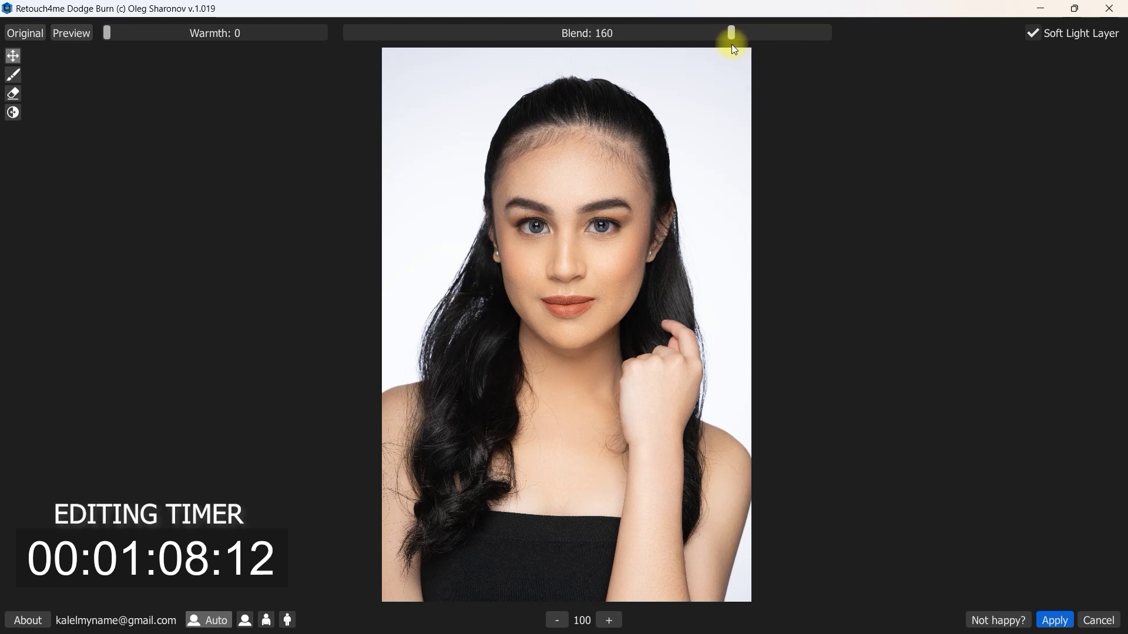
left_click(1068, 628)
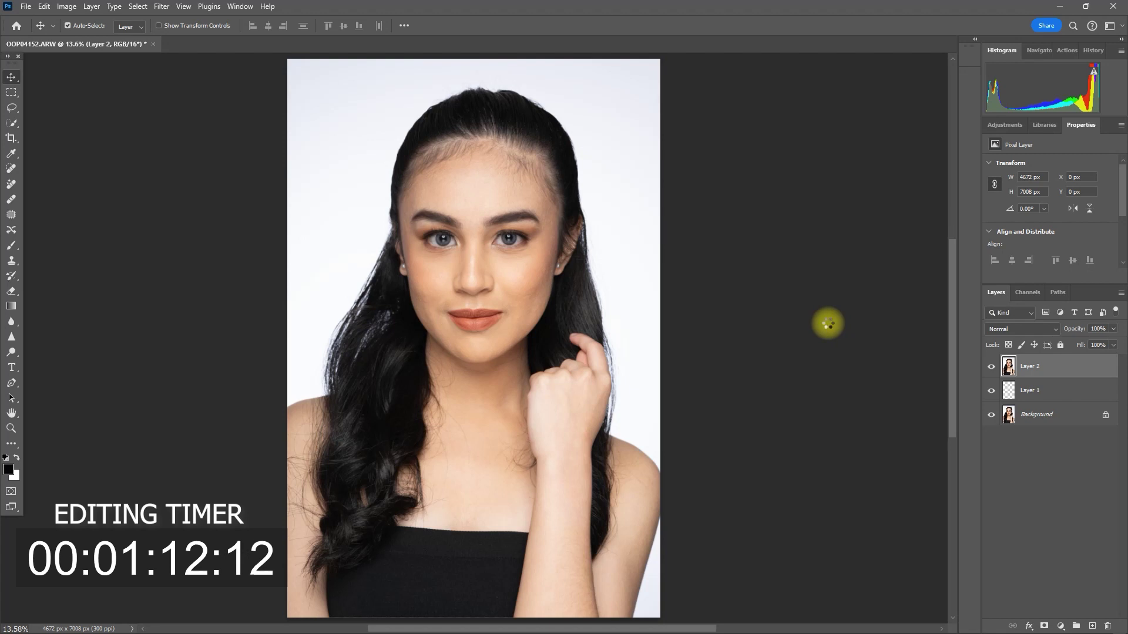
left_click(1050, 329)
left_click(1005, 472)
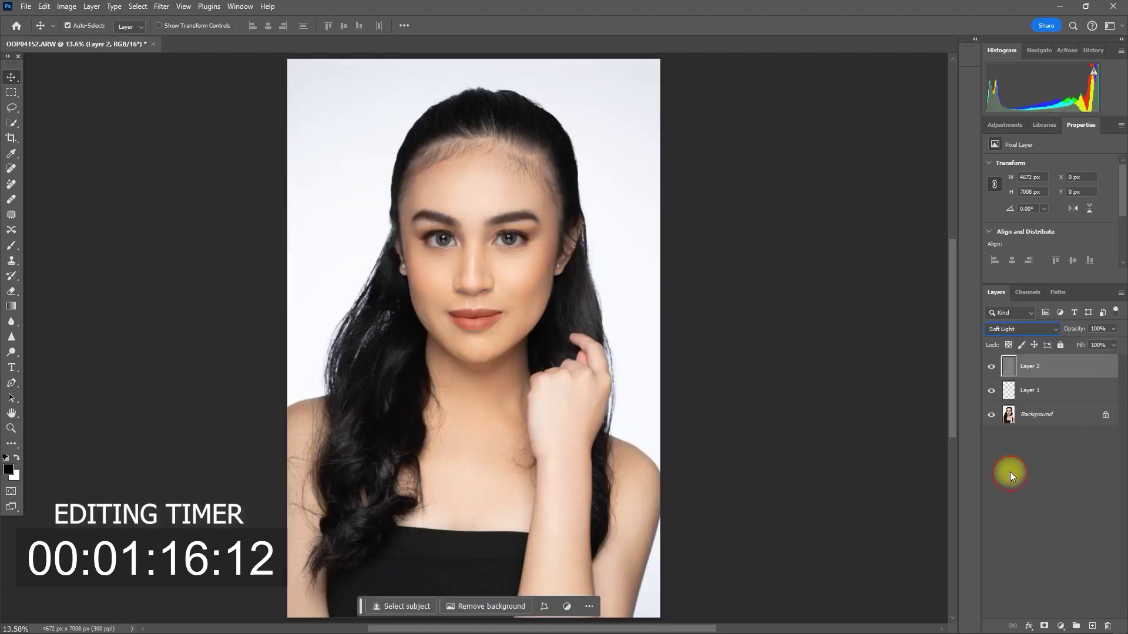
Stamp all visible layers into a new layer above Layer 2 and open Retouch4me Eye Vessels on it
left_click(1055, 456)
left_click(1064, 367)
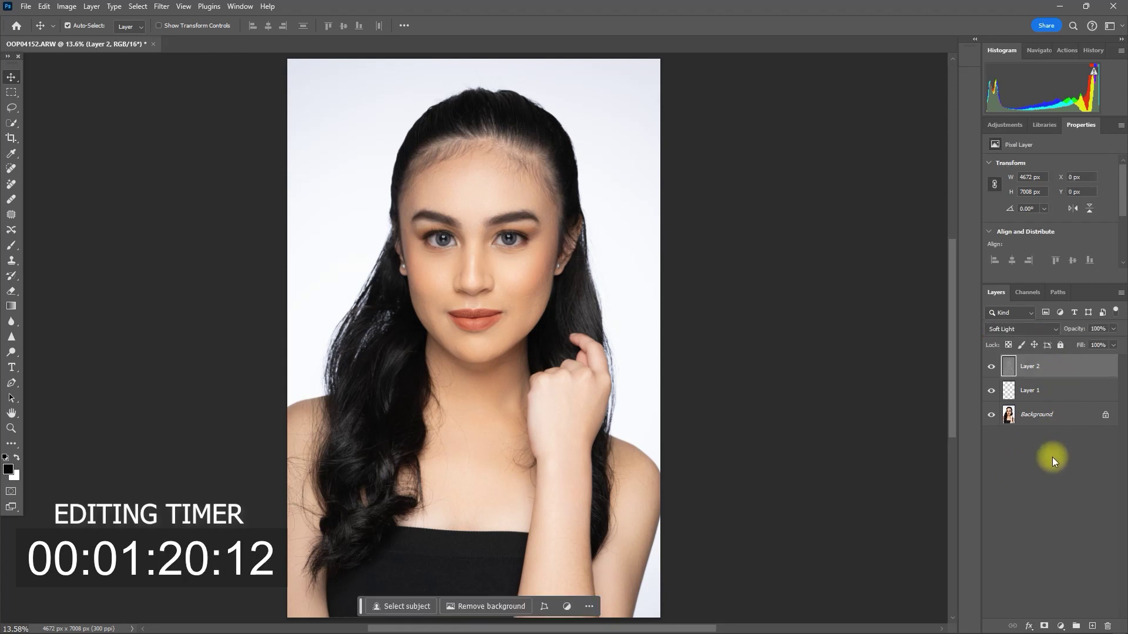
key("ctrl+shift+alt+e")
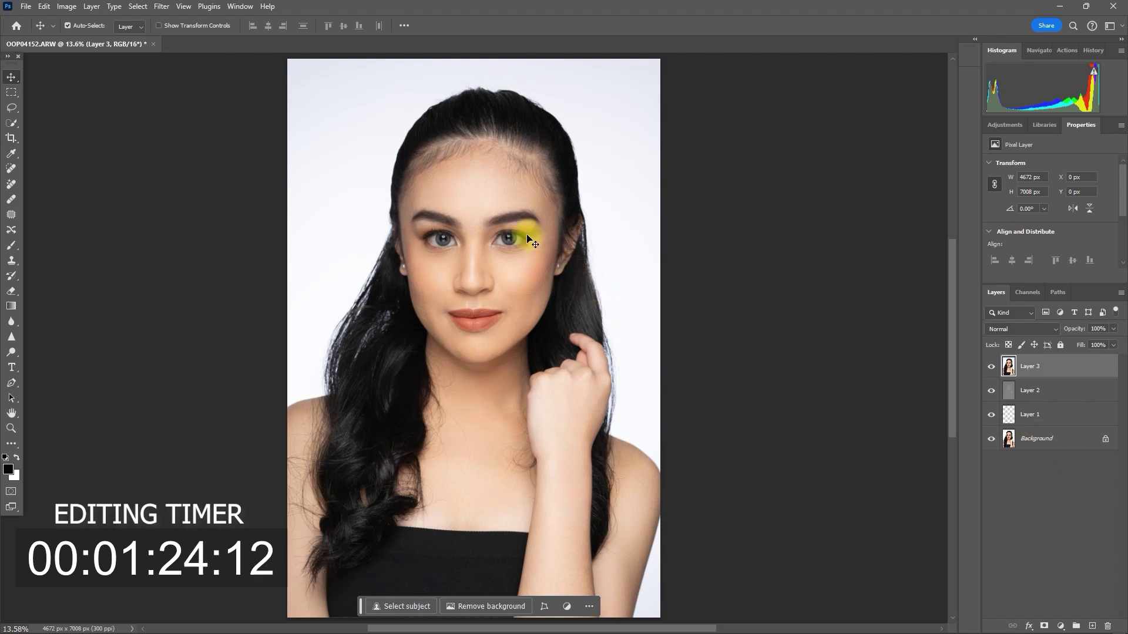
scroll(541, 228, "up", 8)
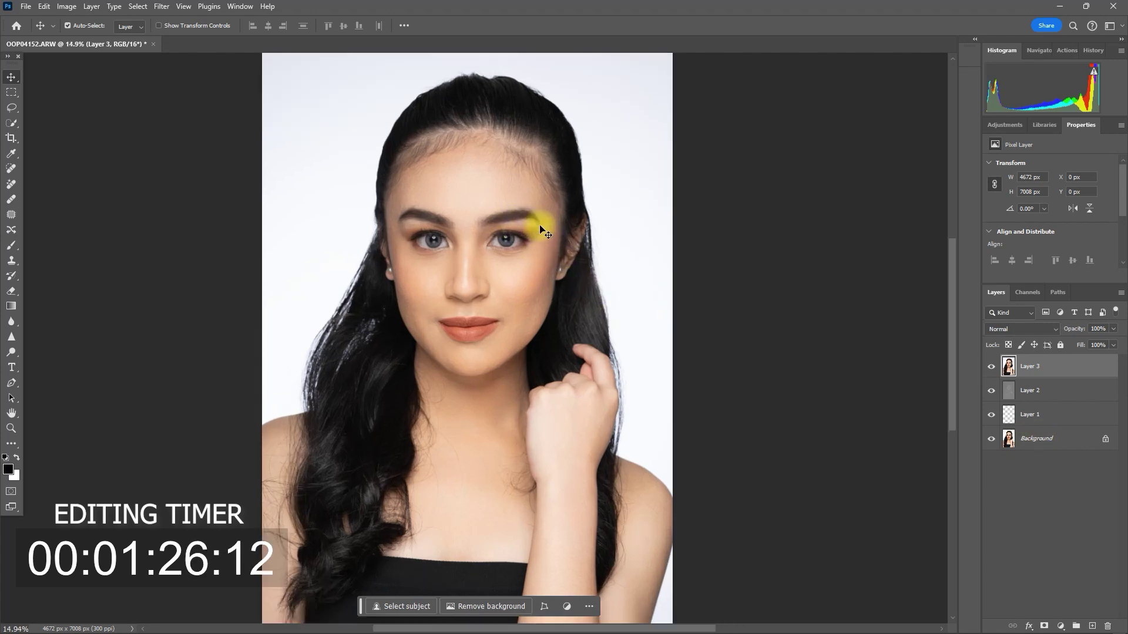
scroll(546, 270, "up", 3)
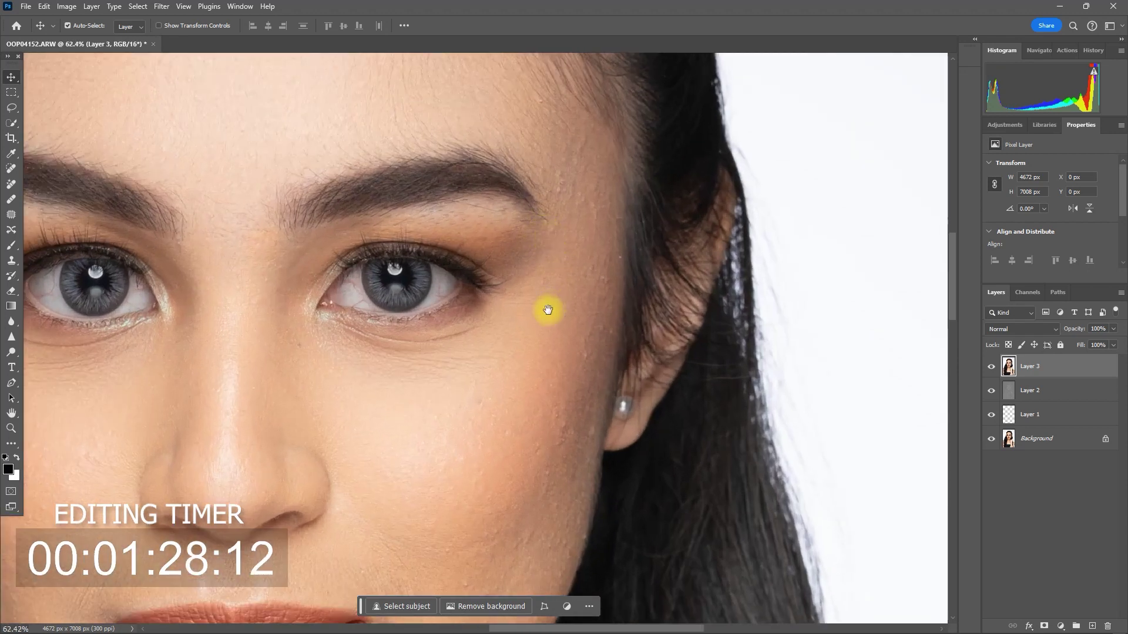
scroll(743, 365, "up", 2)
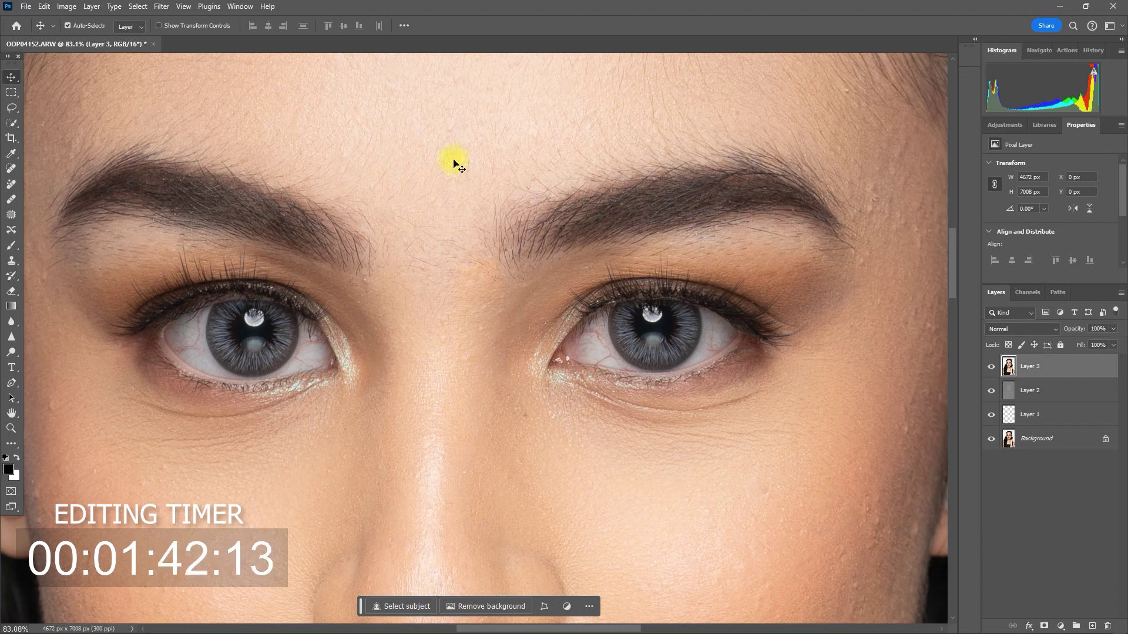
left_click(163, 7)
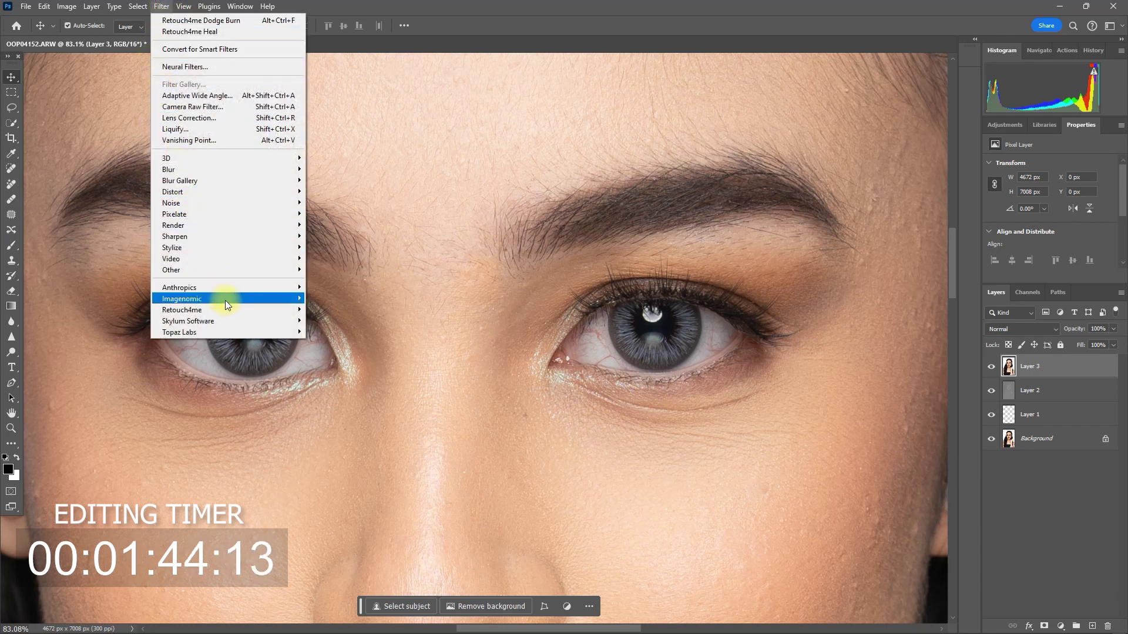
mouse_move(230, 308)
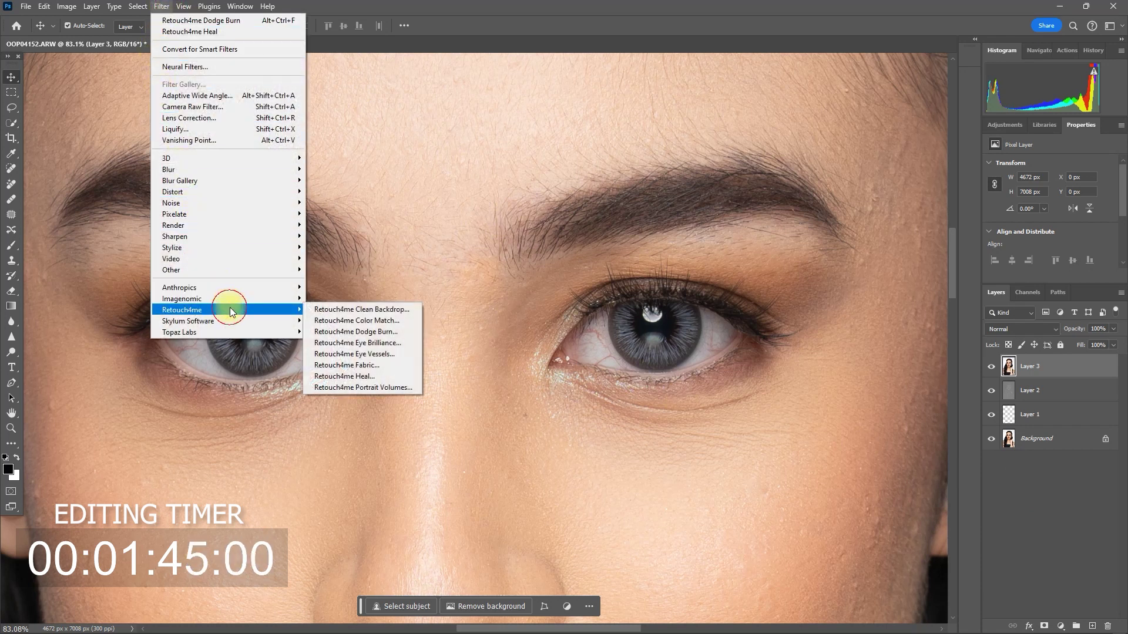
left_click(406, 355)
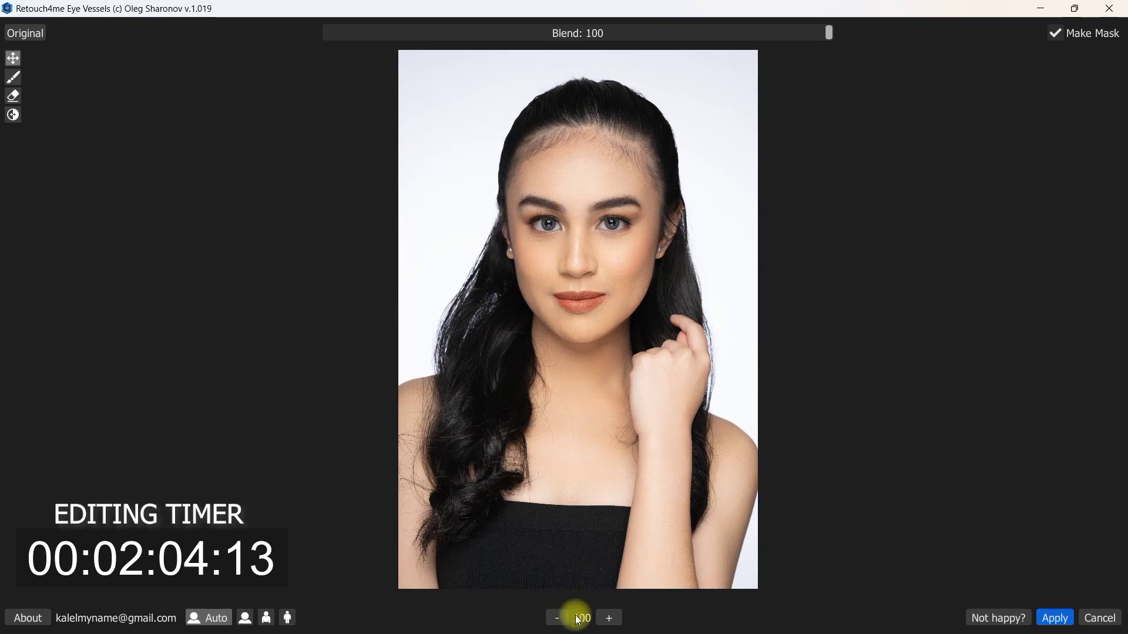
Examine both eyes up close in the Eye Vessels preview and repeatedly compare the retouch with the original photo
left_click(609, 618)
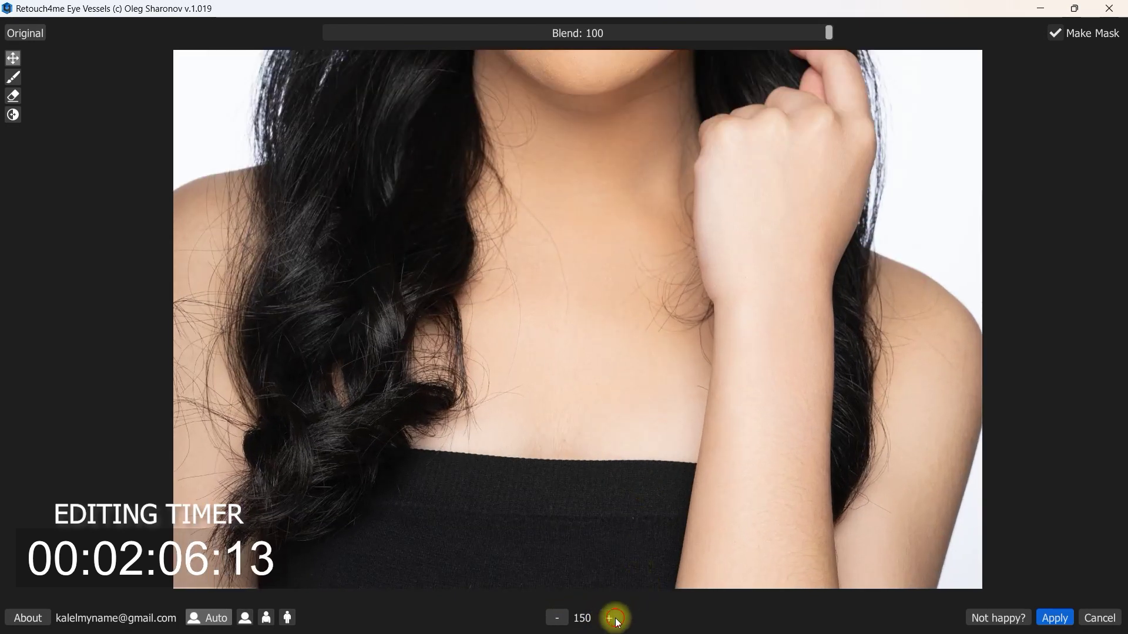
left_click(609, 618)
left_click_drag(658, 312, 748, 456)
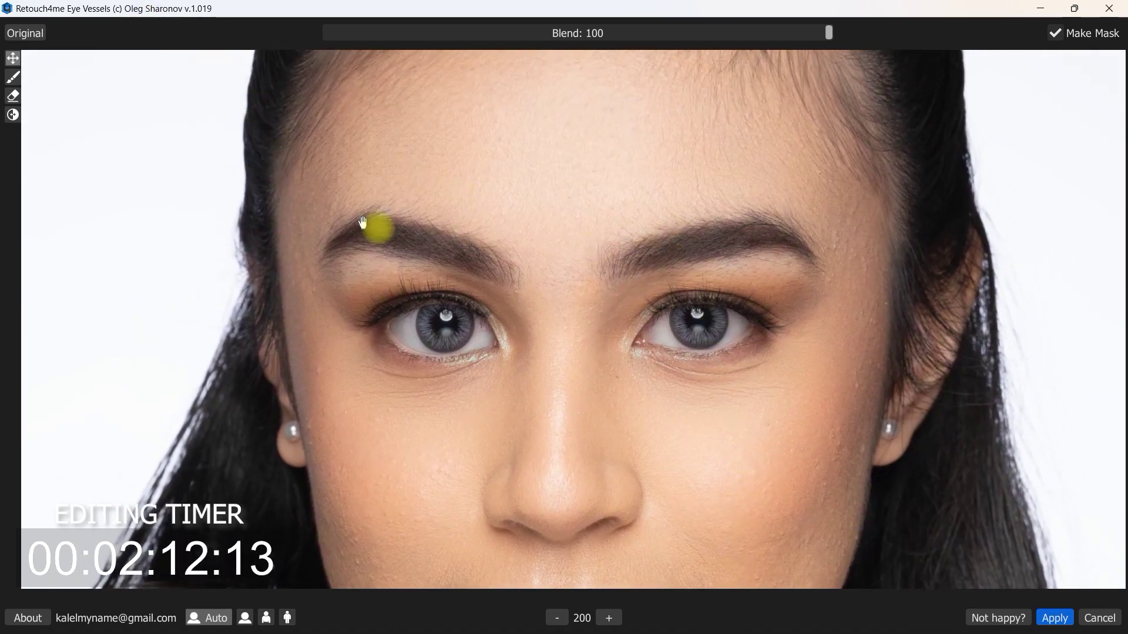
left_click(609, 618)
left_click_drag(680, 440, 692, 533)
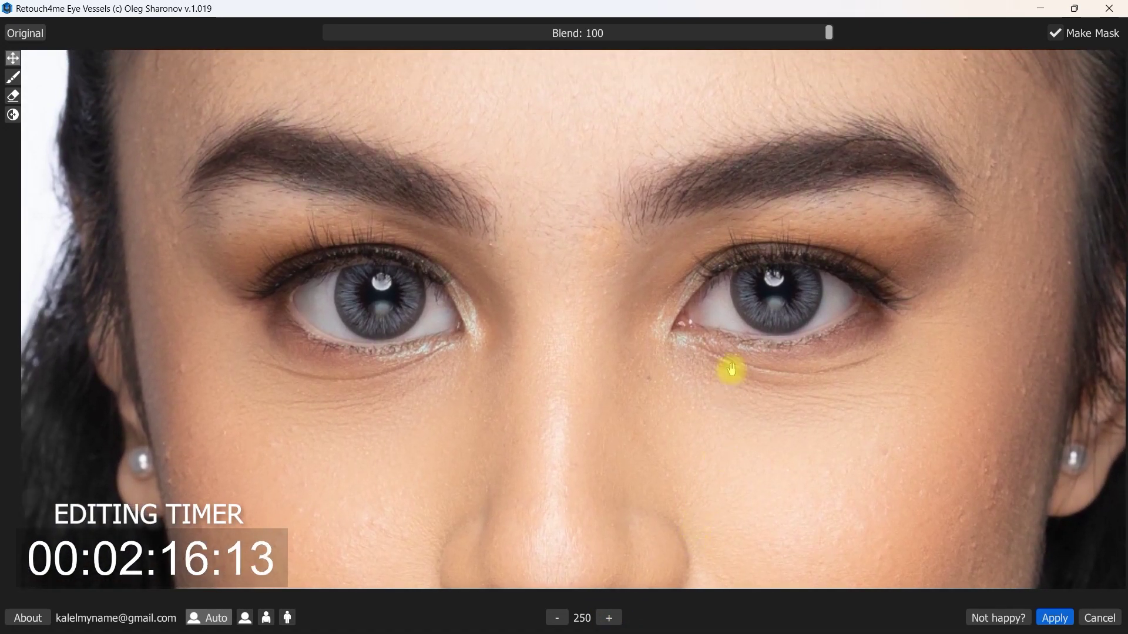
left_click_drag(730, 375, 702, 443)
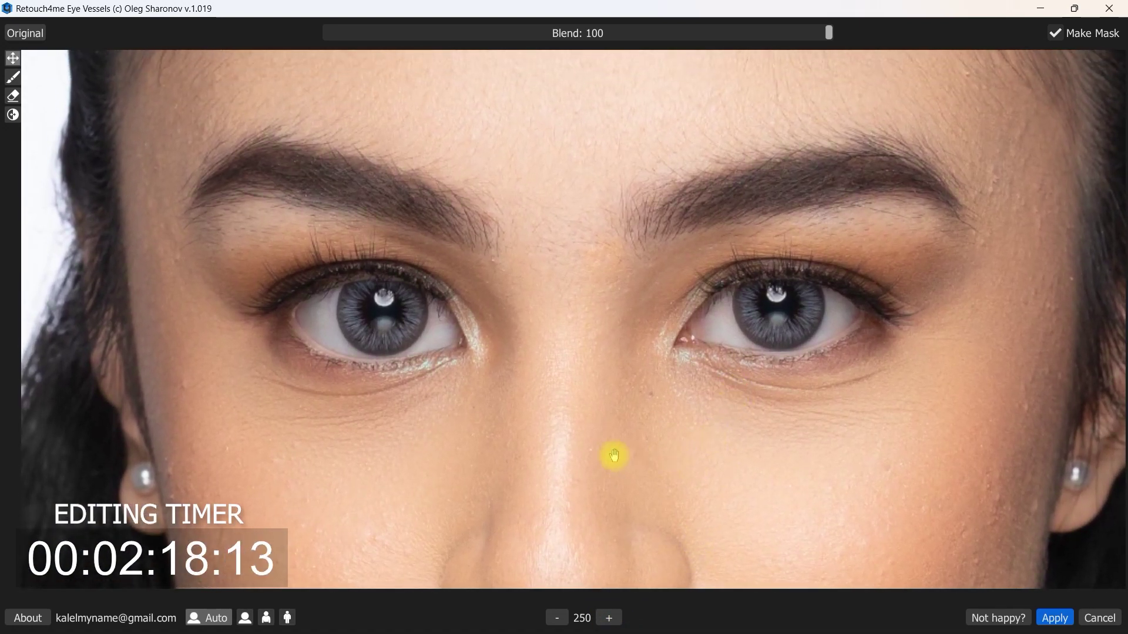
left_click(26, 33)
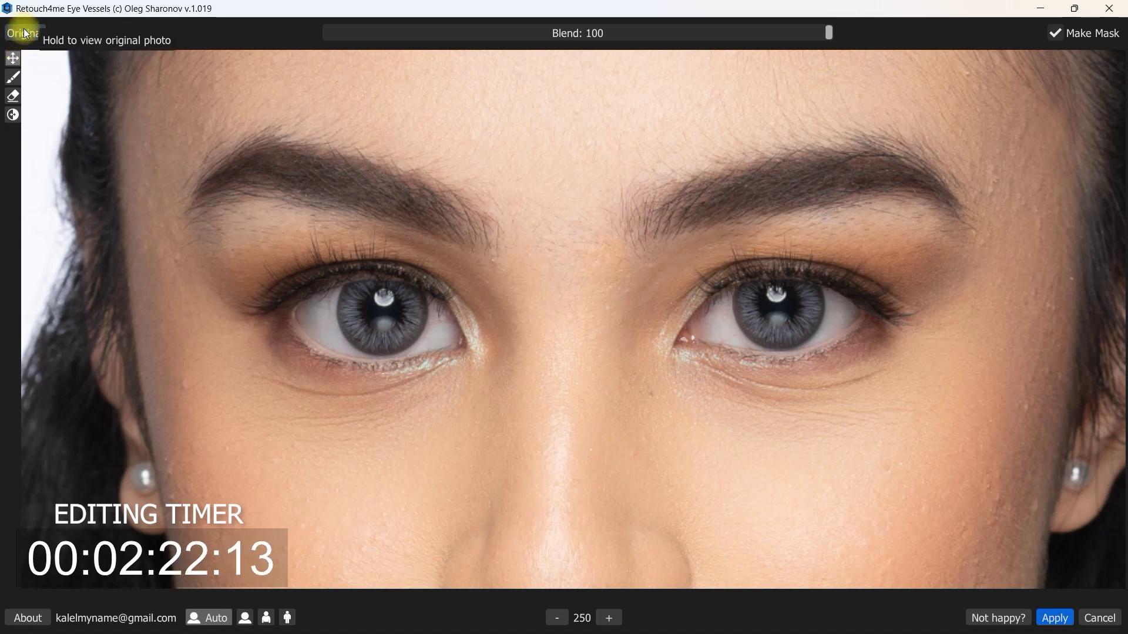
left_click(26, 34)
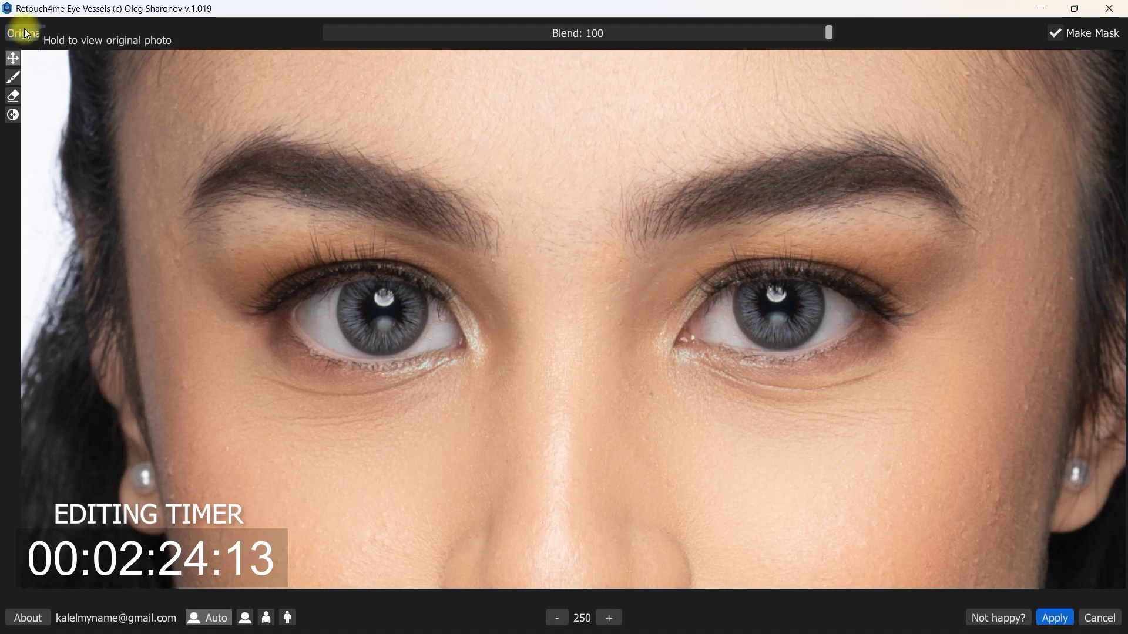
left_click(26, 33)
left_click(26, 34)
left_click(26, 33)
left_click(26, 34)
left_click(26, 34)
left_click(26, 34)
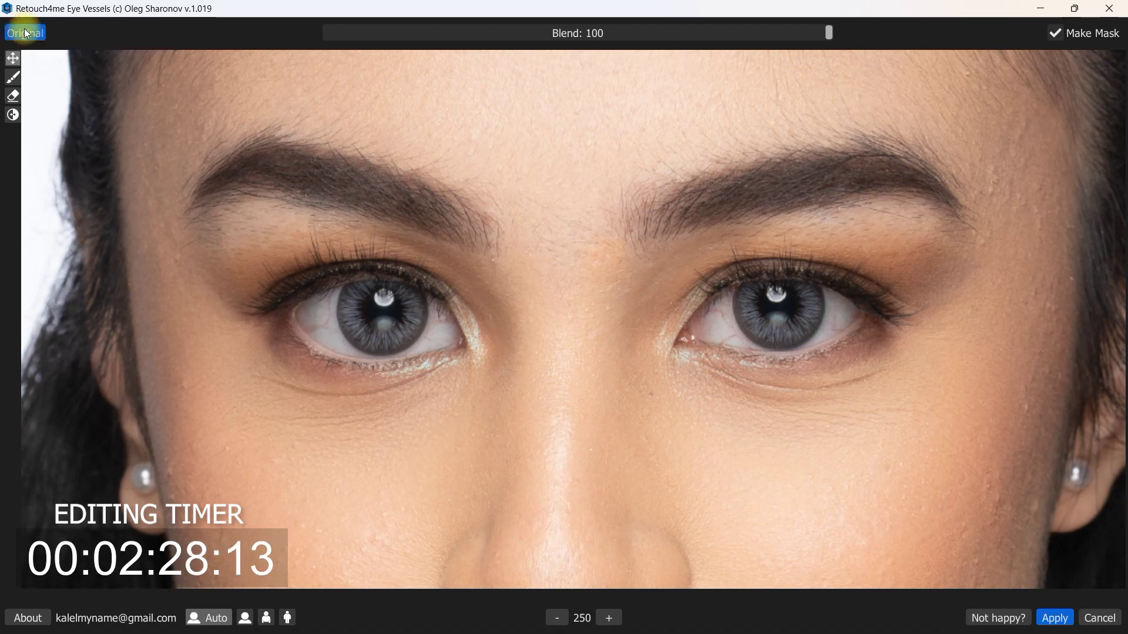
left_click(25, 33)
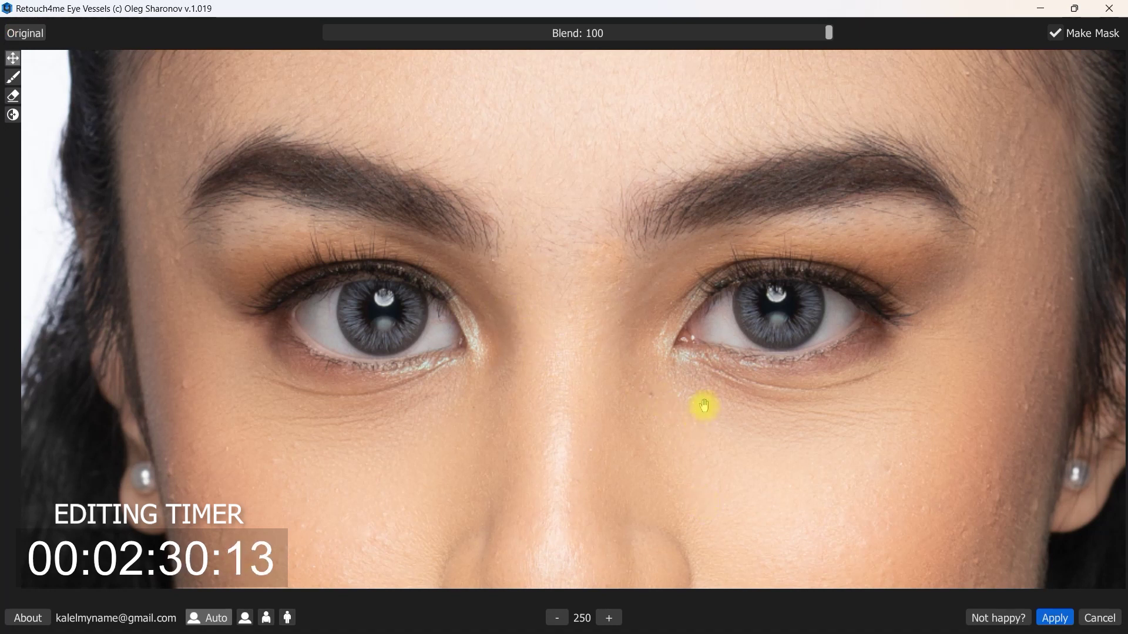
Apply the Eye Vessels retouch with Blend 100 and Make Mask enabled, and hide Layer 3 to compare the eyes
left_click(1059, 34)
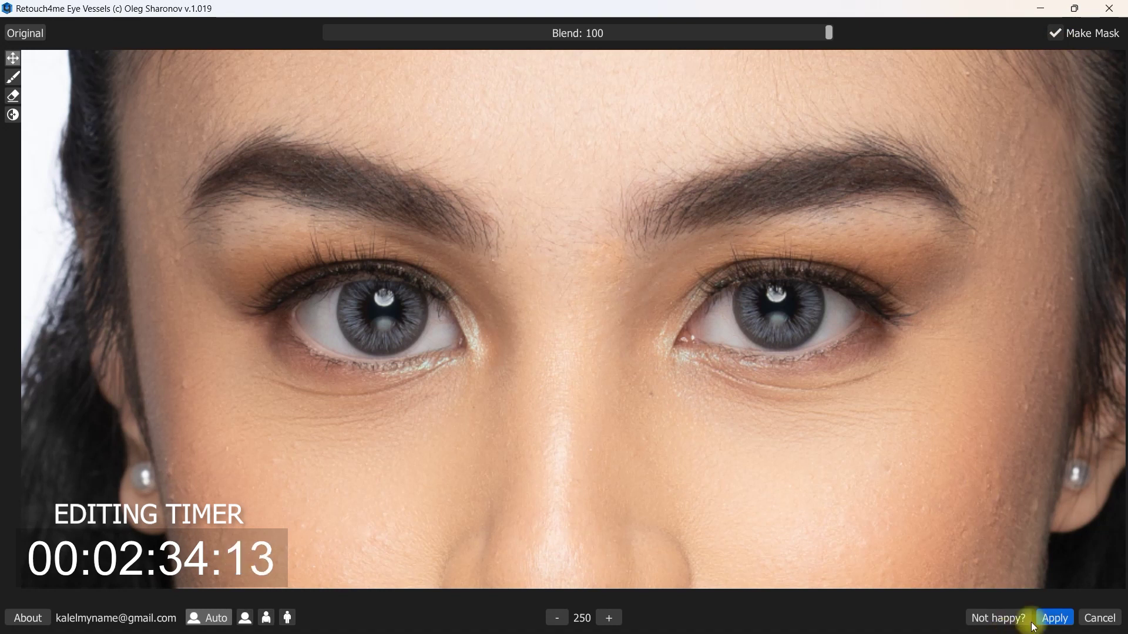
left_click(1063, 617)
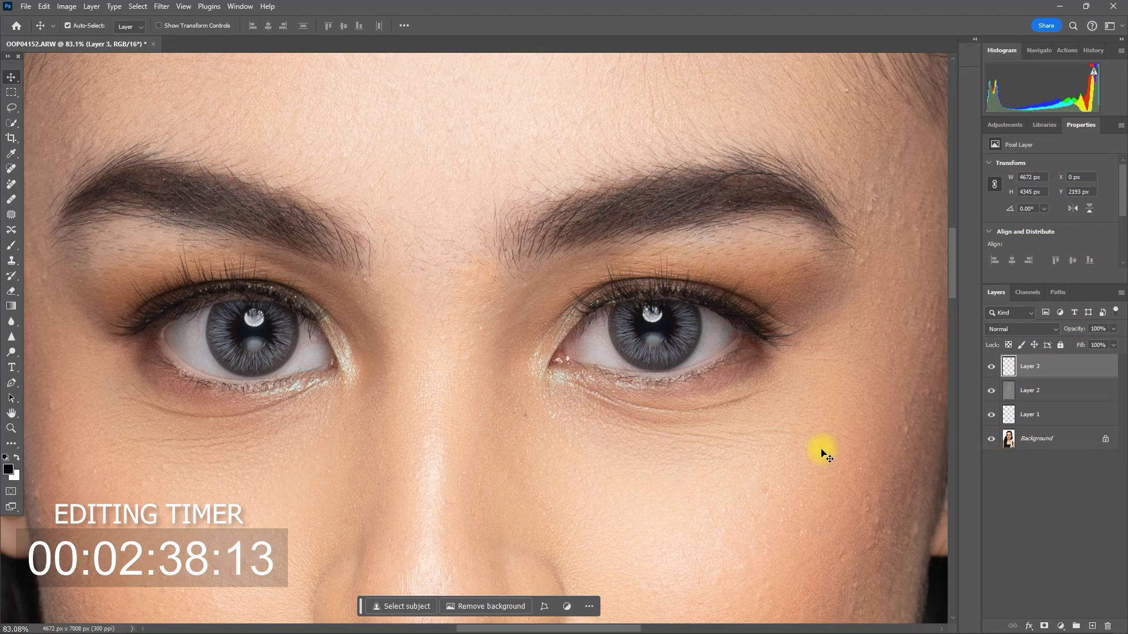
left_click(991, 369)
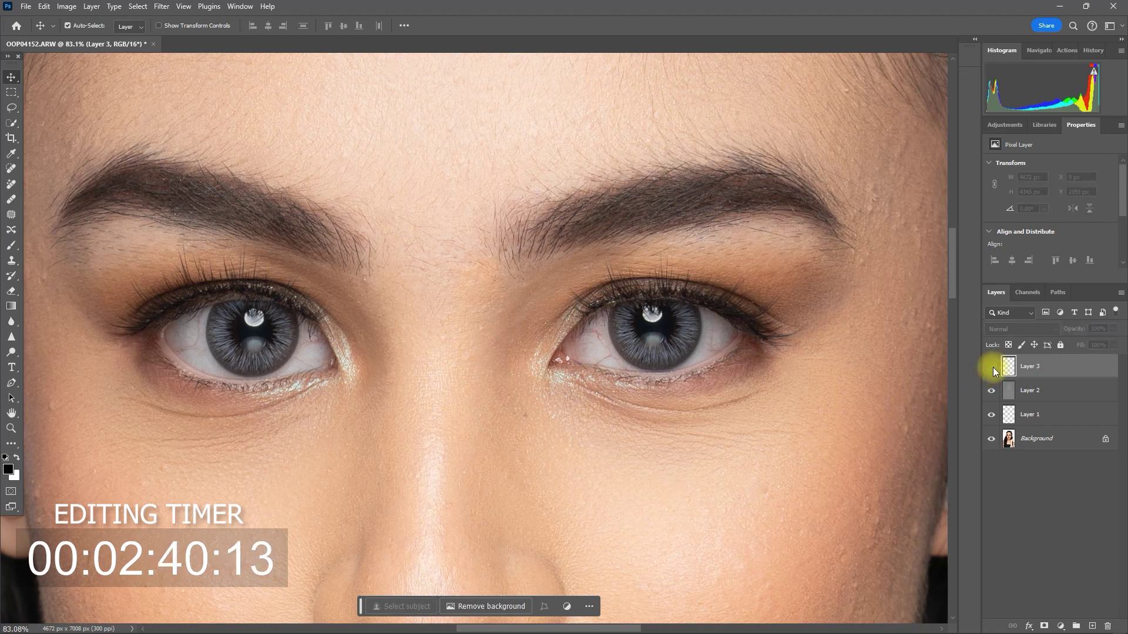
Toggle Layer 3's visibility to compare the eyes with and without the vessel retouch, ending with the layer shown
left_click(992, 369)
left_click(991, 369)
left_click(992, 368)
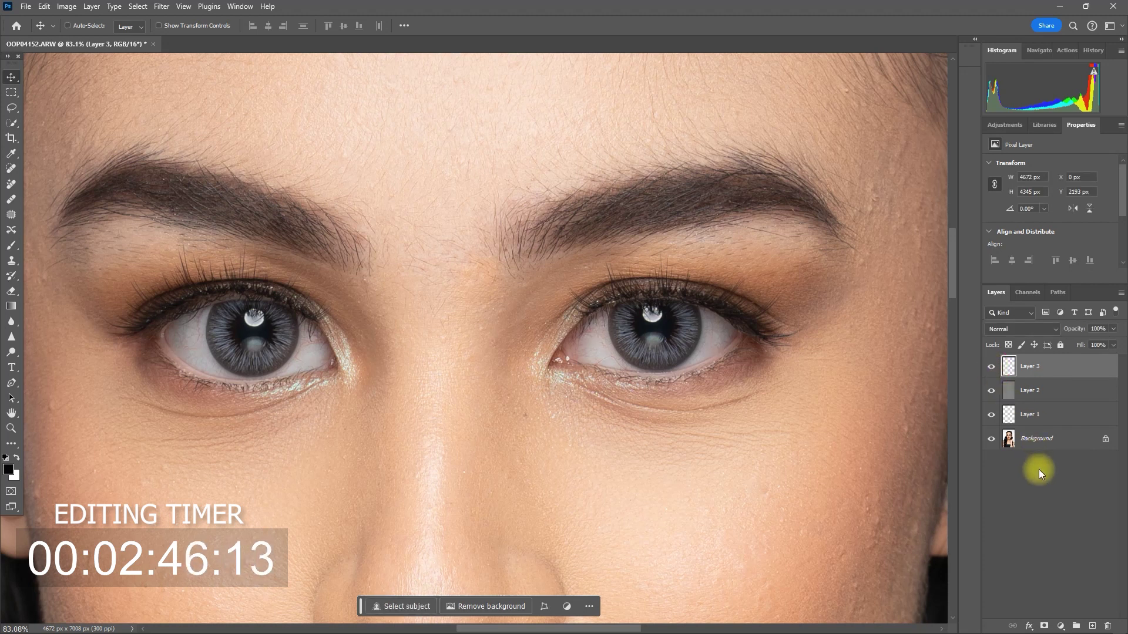
Stamp all visible layers into a new layer above Layer 3 and open Retouch4me Eye Brilliance on it
key("ctrl+alt+shift+e")
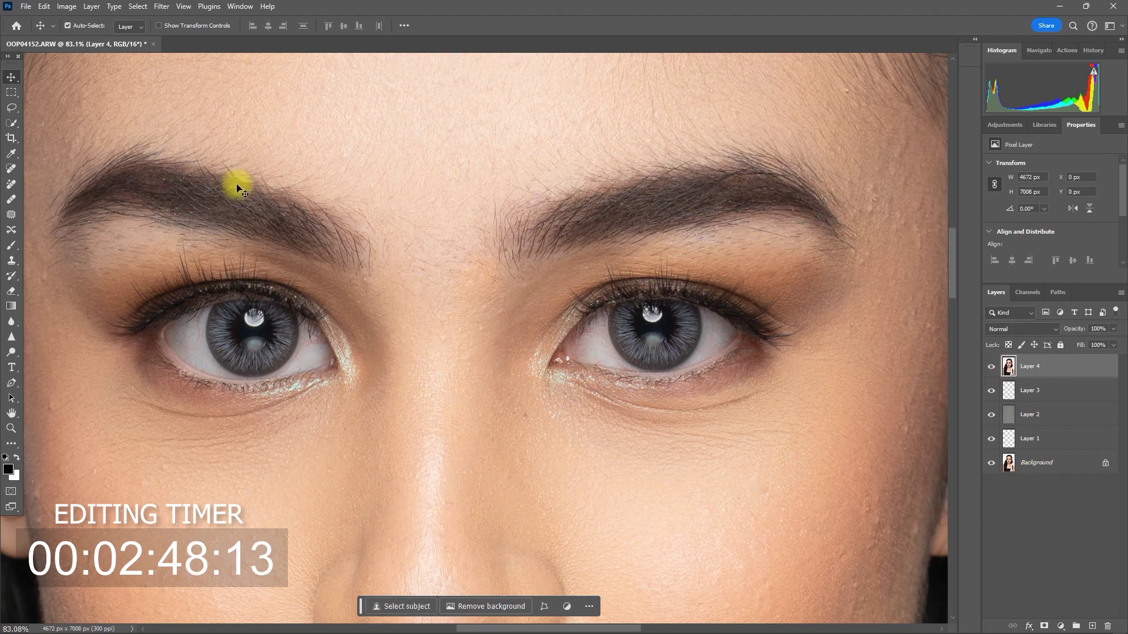
left_click(161, 6)
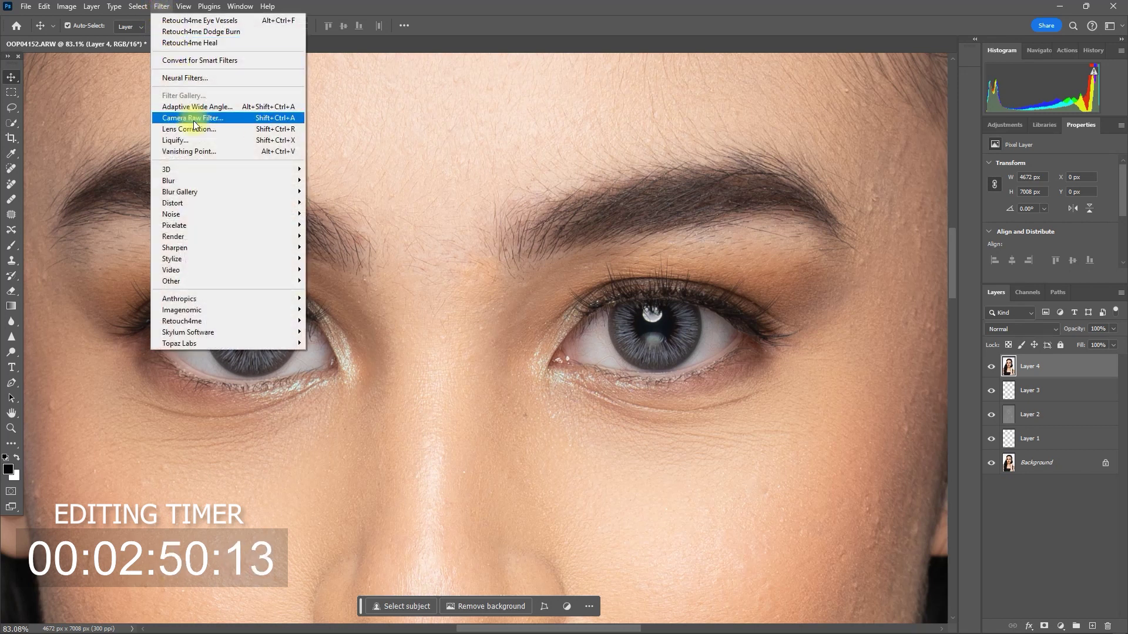
mouse_move(259, 321)
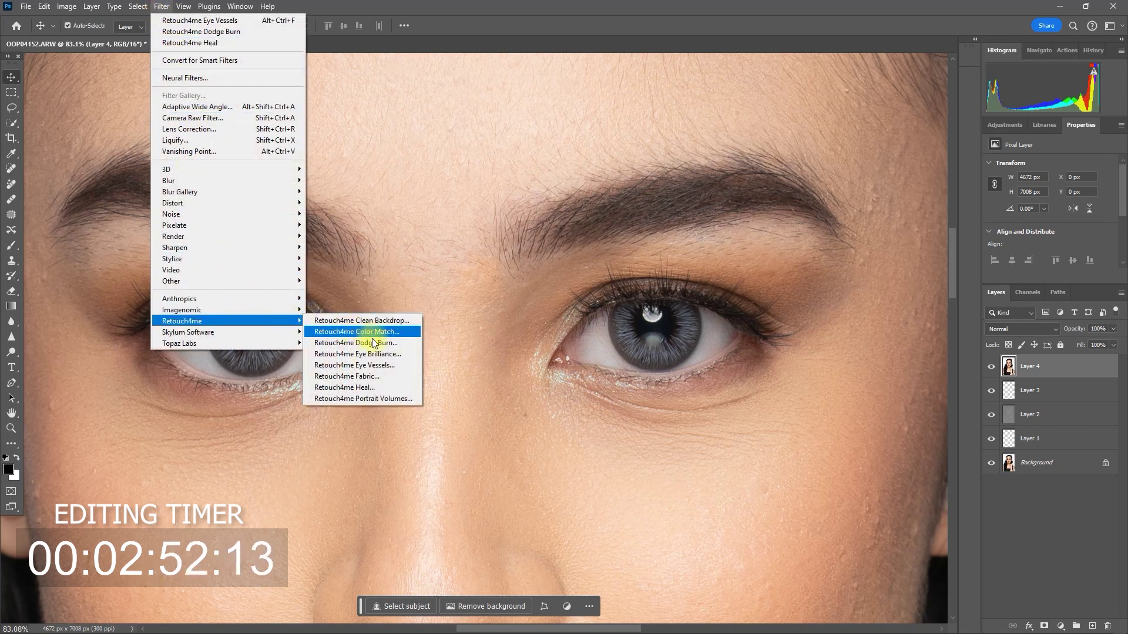
left_click(408, 353)
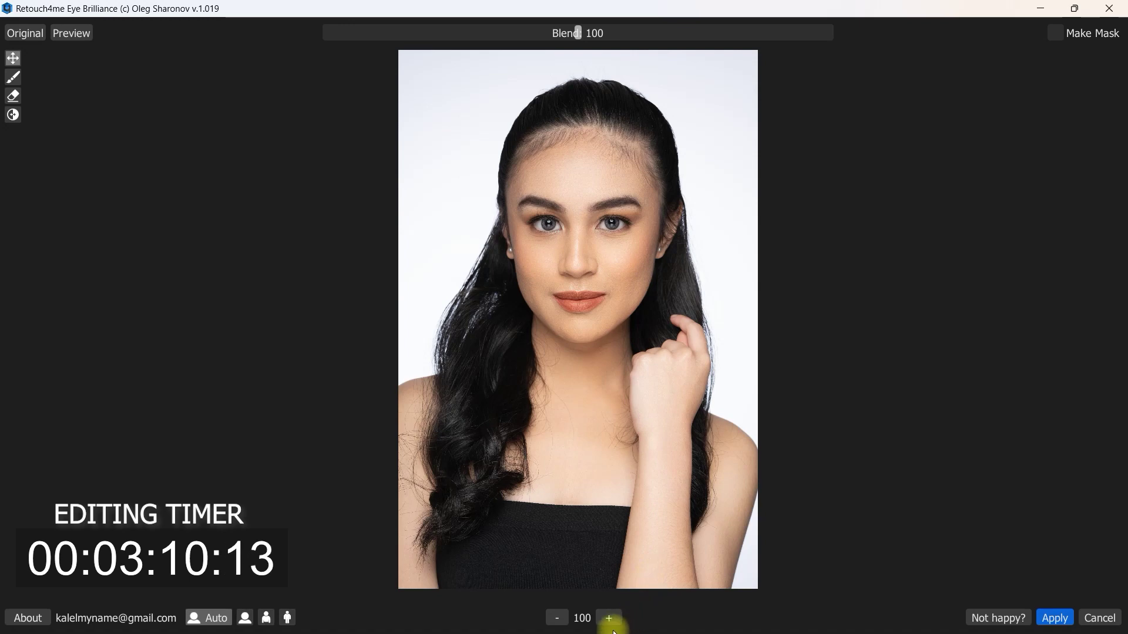
Examine both eyes at 250 zoom in the Eye Brilliance preview and repeatedly compare the retouch with the original photo
left_click(609, 618)
left_click(609, 618)
left_click(610, 618)
left_click(610, 618)
left_click_drag(687, 320, 792, 564)
left_click_drag(793, 188, 800, 565)
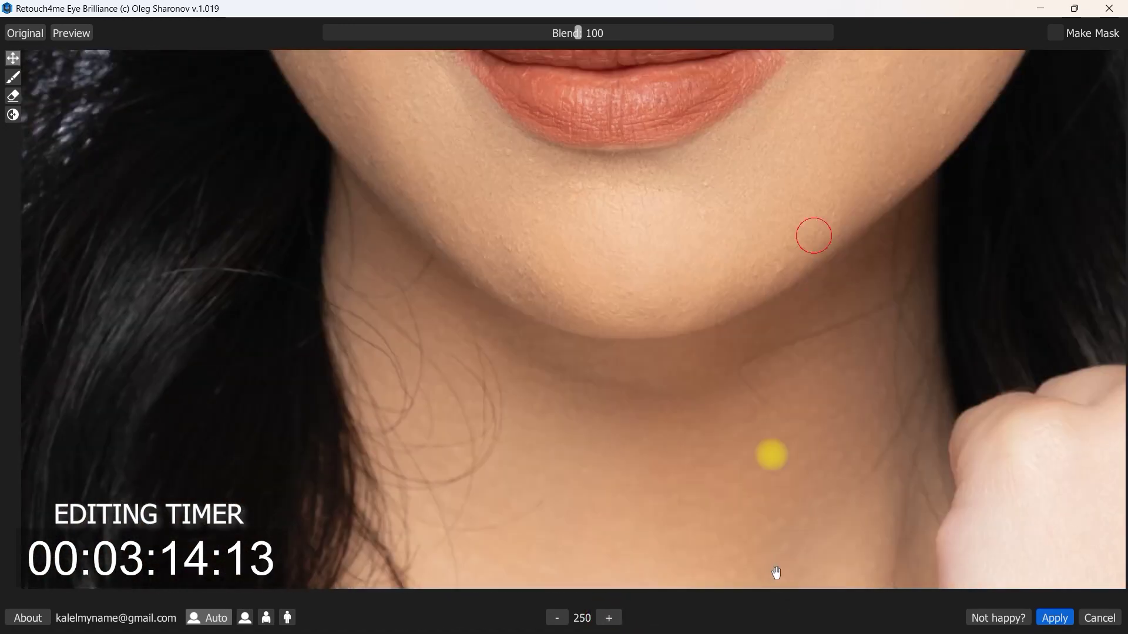
left_click_drag(770, 109, 775, 340)
left_click_drag(840, 202, 856, 452)
left_click_drag(834, 233, 800, 450)
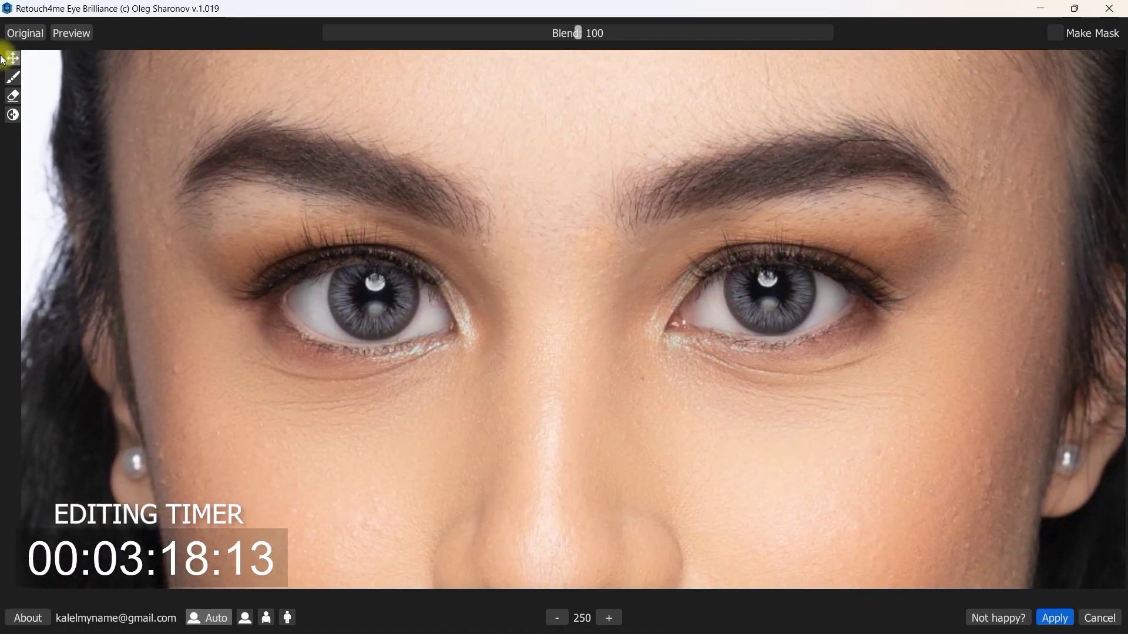
left_click(28, 33)
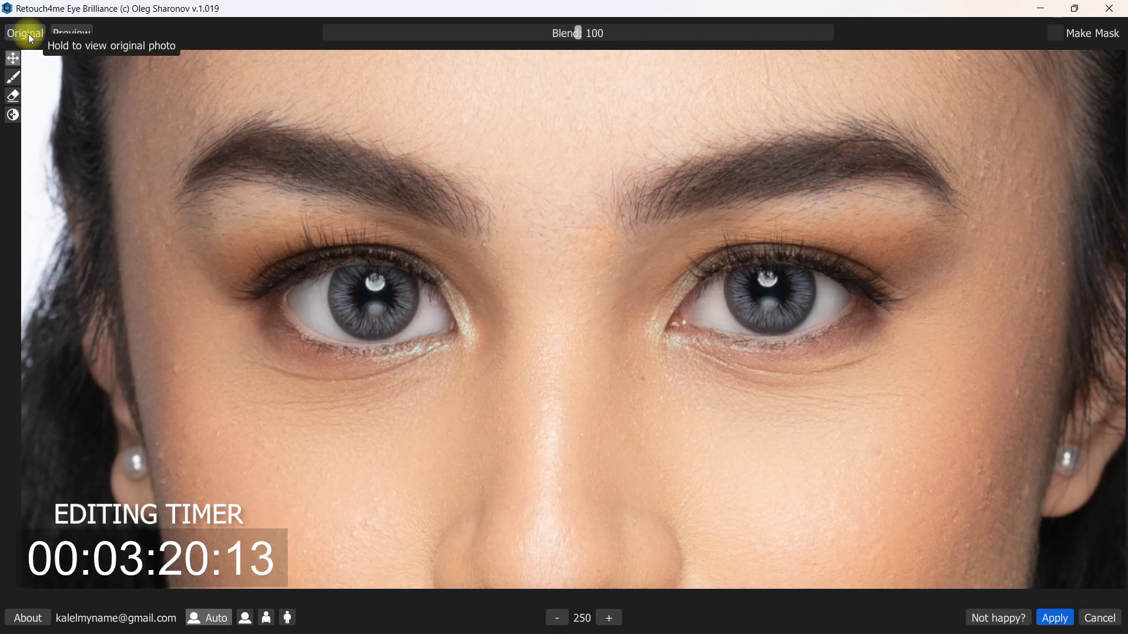
left_click(29, 34)
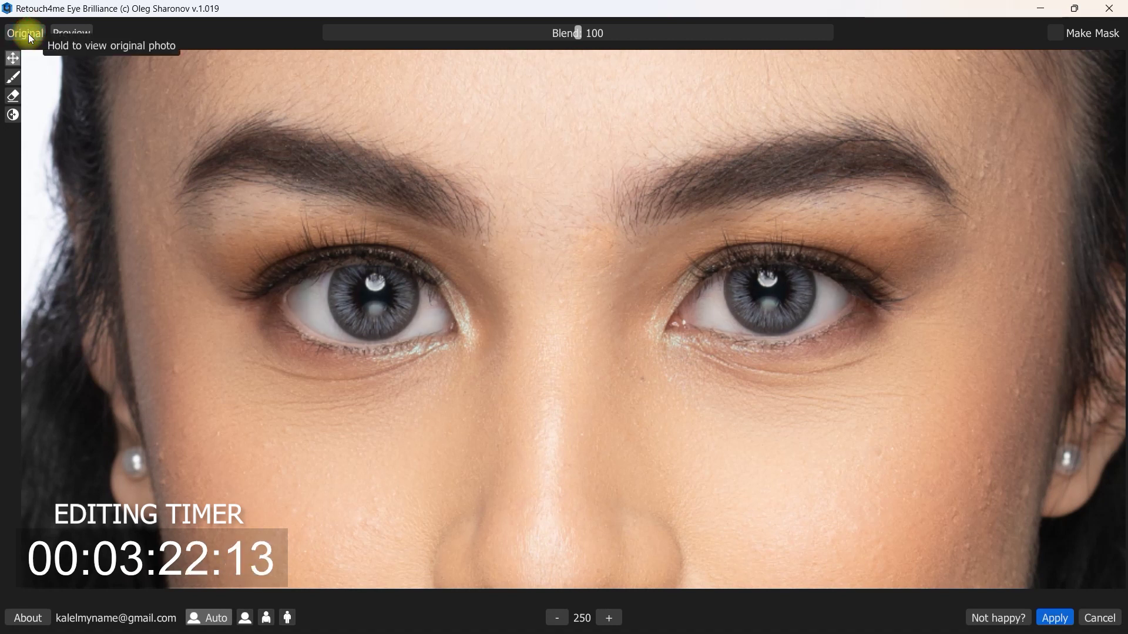
left_click(29, 33)
left_click(28, 33)
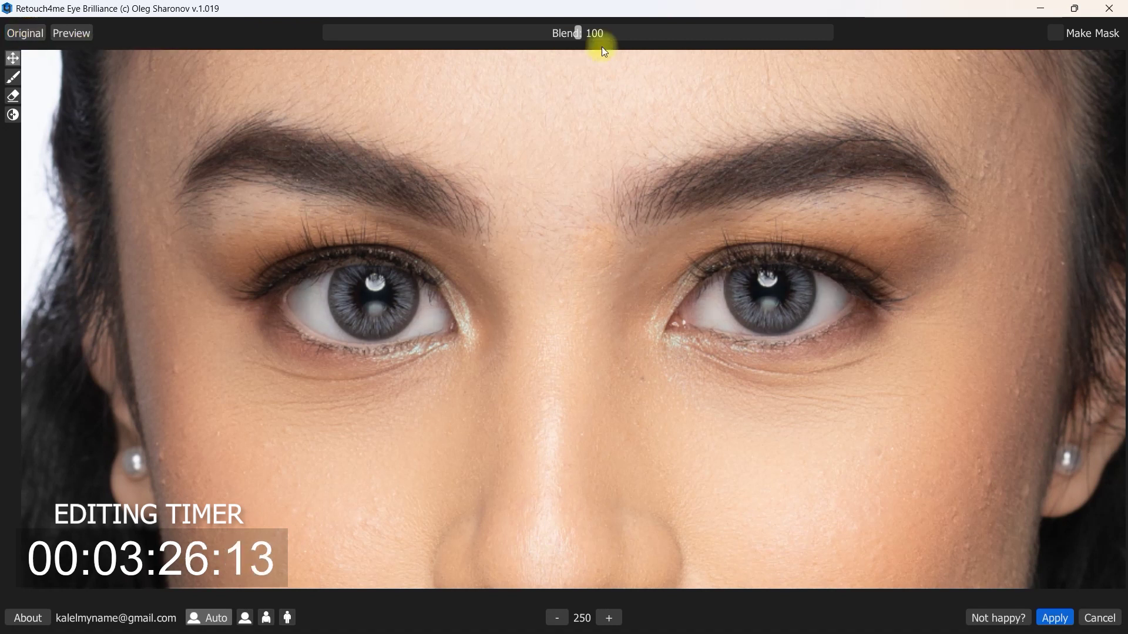
Try the Eye Brilliance Blend at 200 and compare it with the original at 250 and 150 zoom
left_click(663, 33)
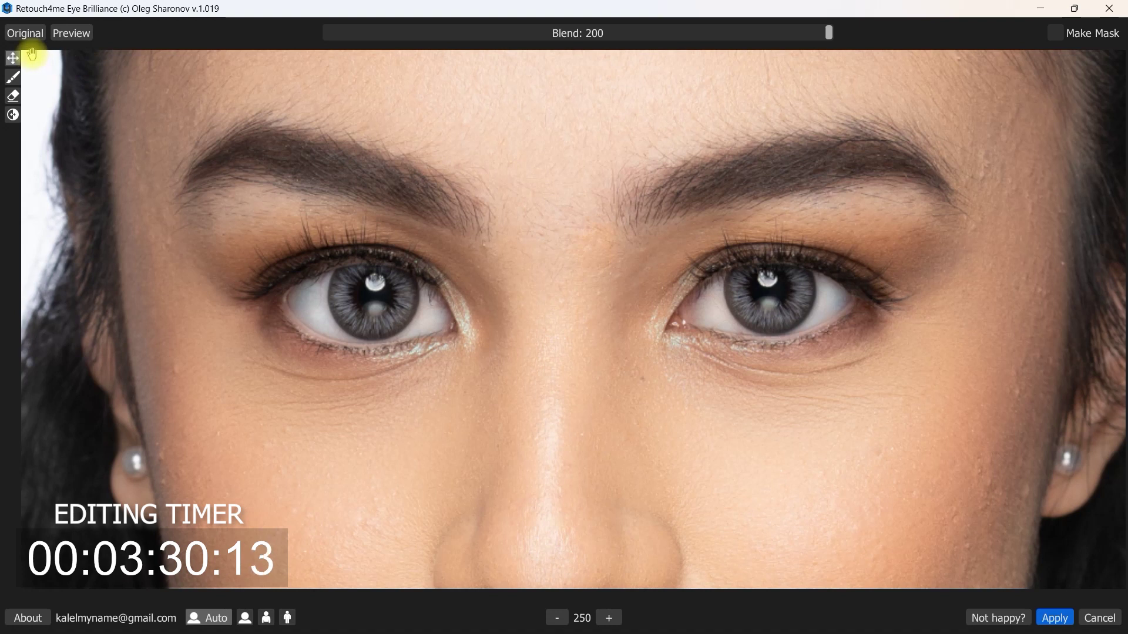
left_click(30, 33)
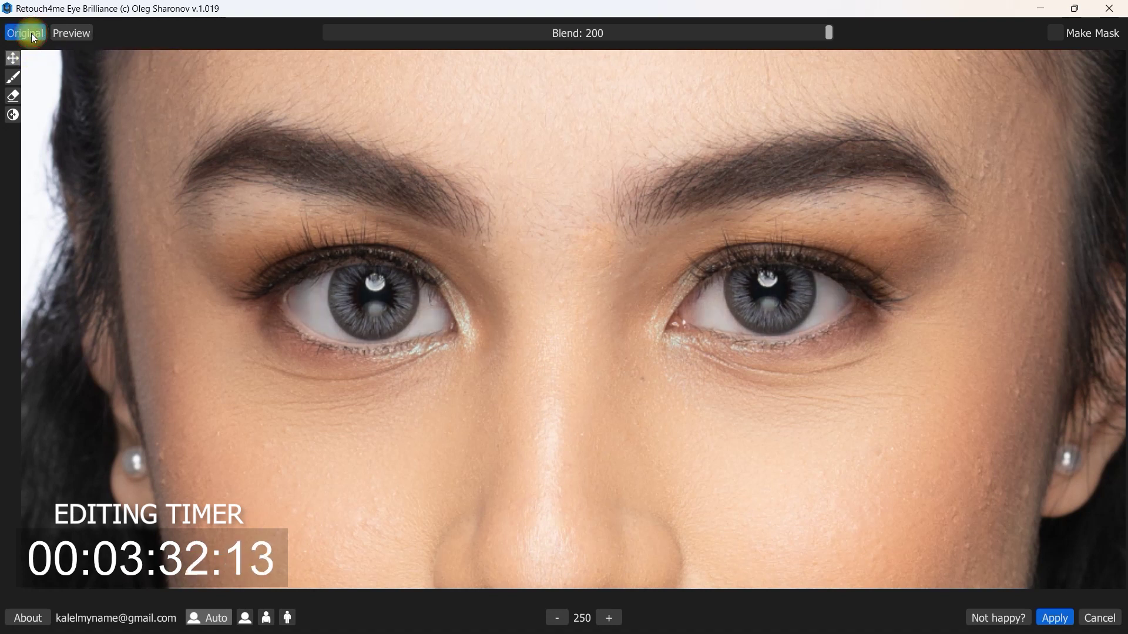
left_click(30, 33)
left_click(558, 621)
left_click(558, 619)
left_click_drag(679, 541, 719, 338)
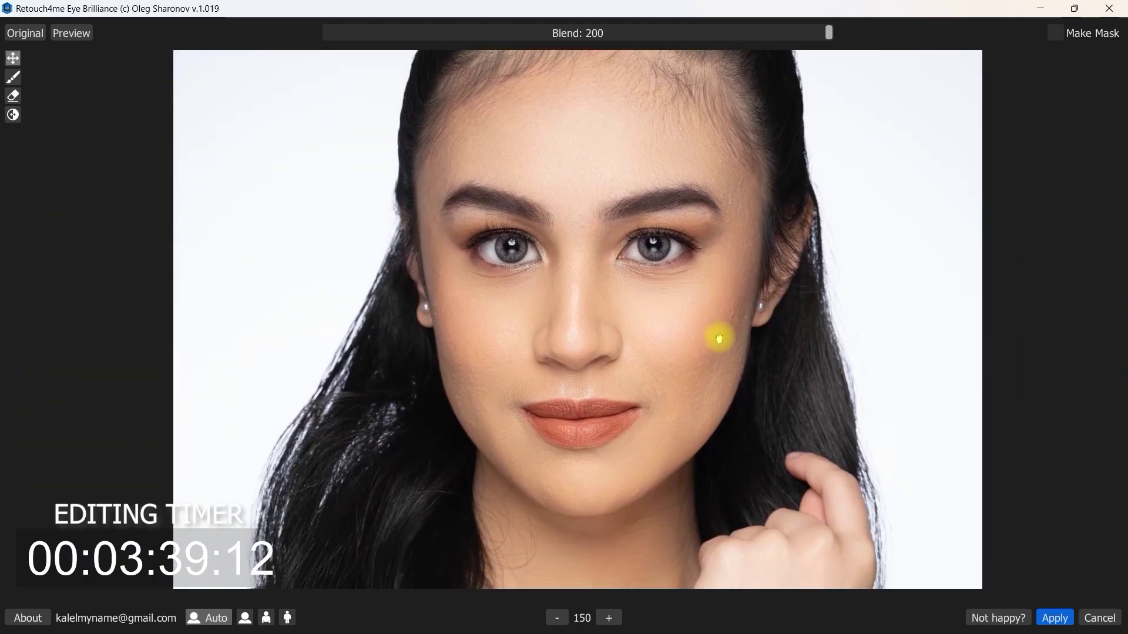
left_click(30, 34)
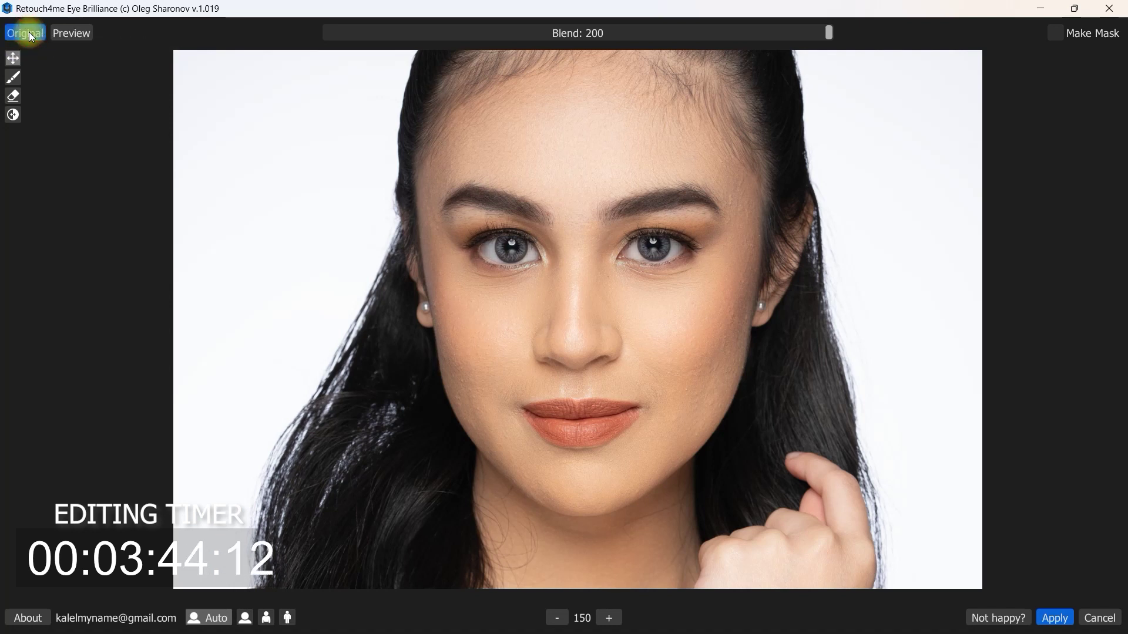
left_click(29, 33)
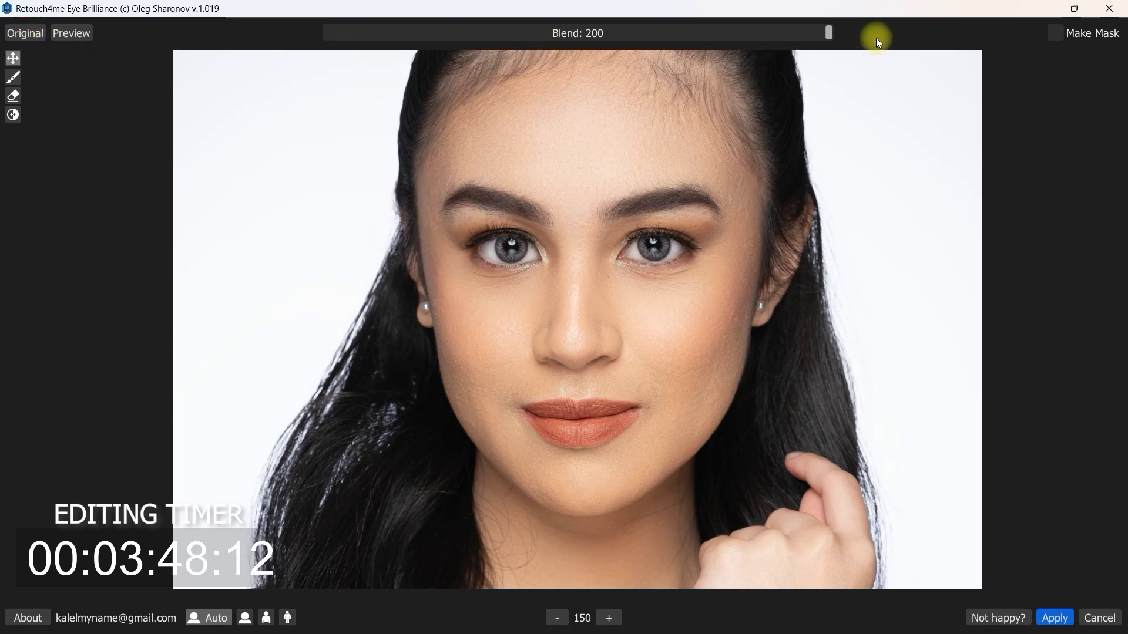
Set Blend to 130, compare with the original, and apply the Eye Brilliance retouch with Make Mask enabled
left_click_drag(829, 34, 651, 37)
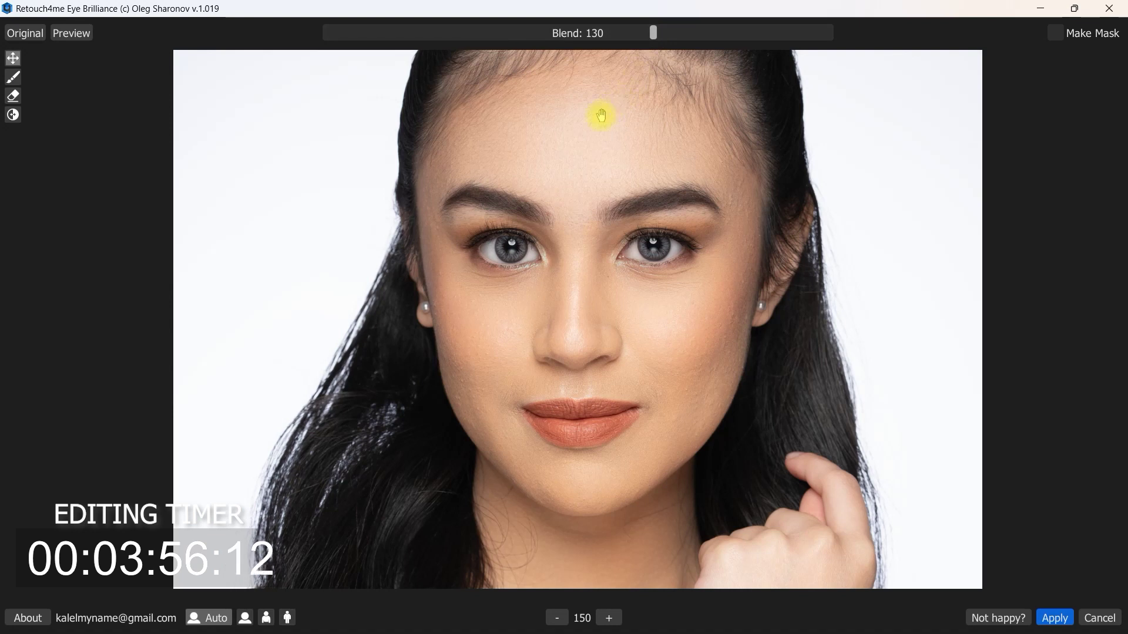
left_click(29, 35)
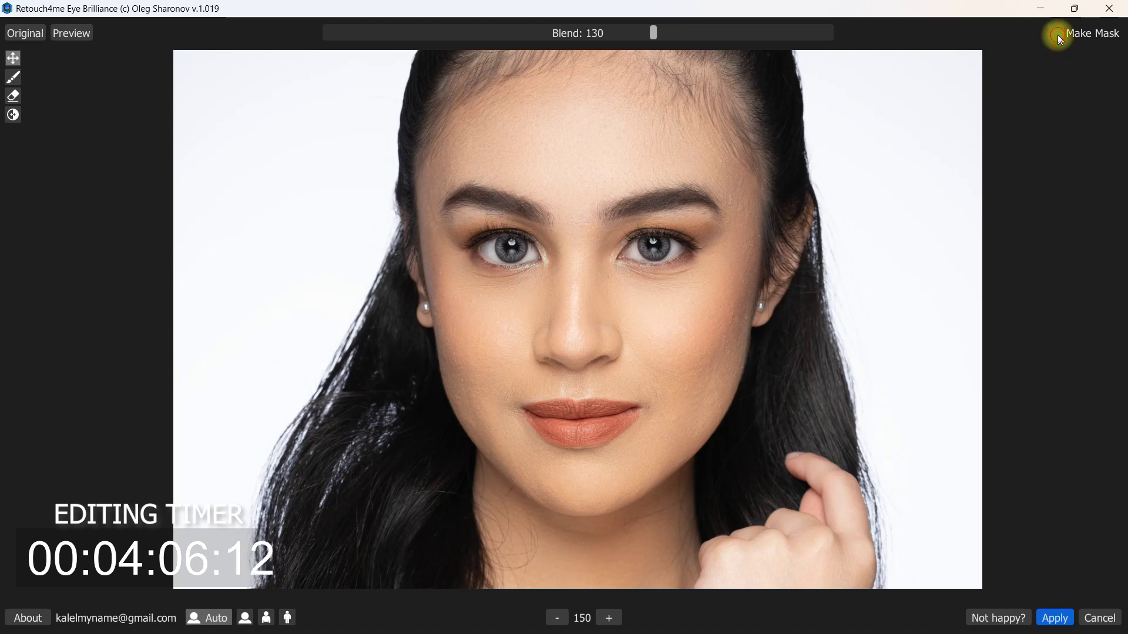
left_click(1055, 617)
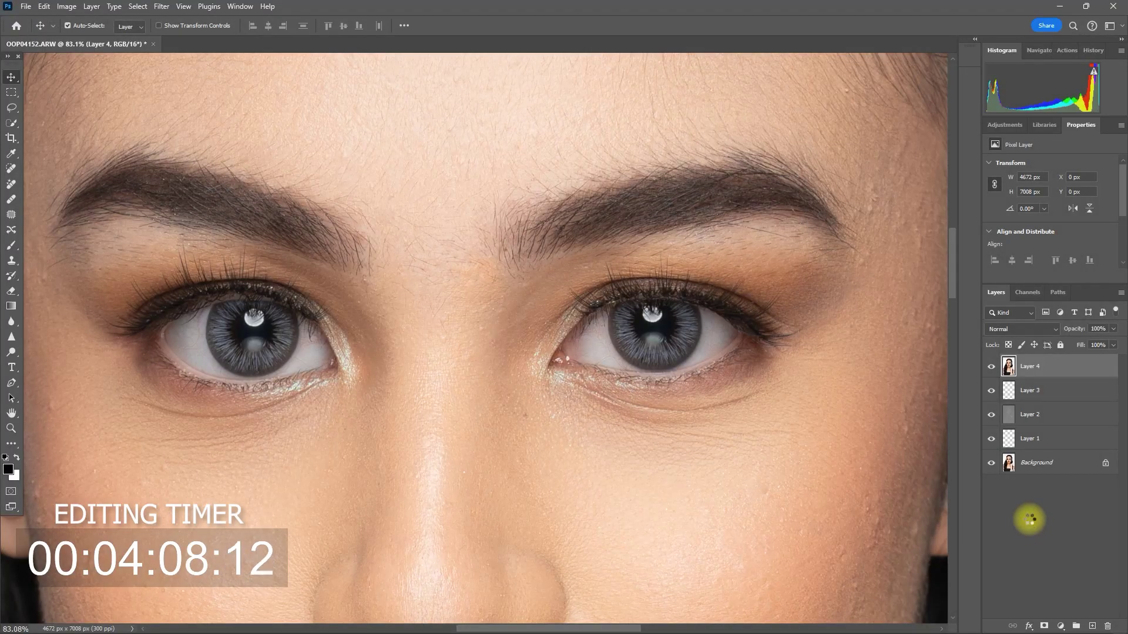
Toggle Layer 4's visibility to compare the eye brightening up close, and view the whole portrait
left_click(993, 366)
left_click(994, 366)
left_click(992, 367)
left_click(992, 366)
key("ctrl+0")
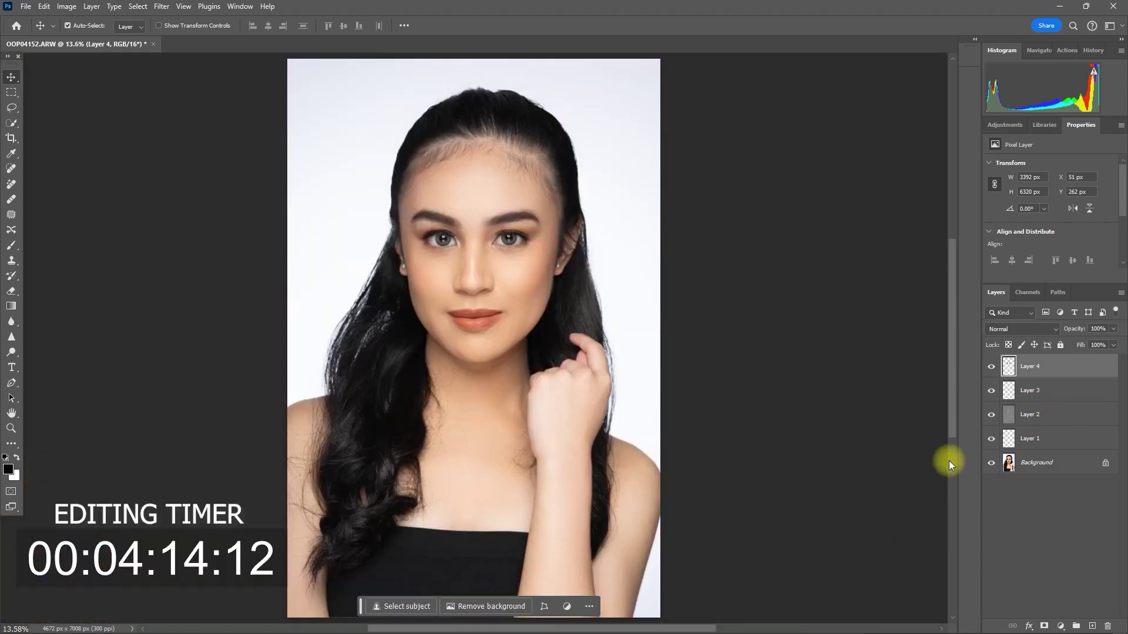
Group Layers 1 to 4 and toggle the group's visibility to compare the full retouch with the original portrait
left_click(1048, 440, "shift")
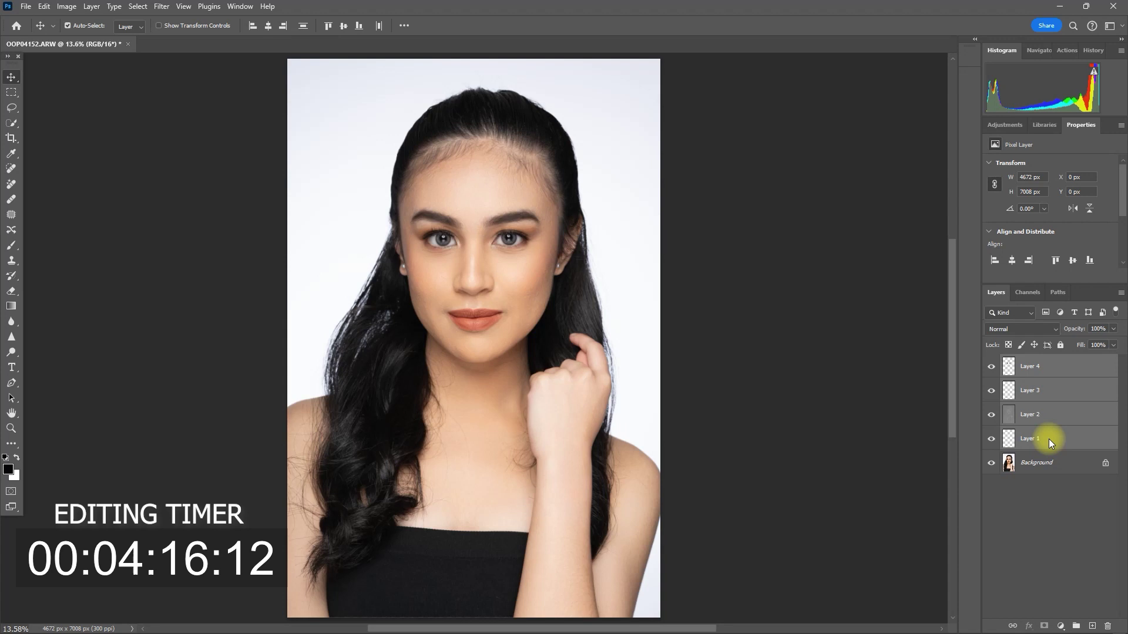
key("ctrl+g")
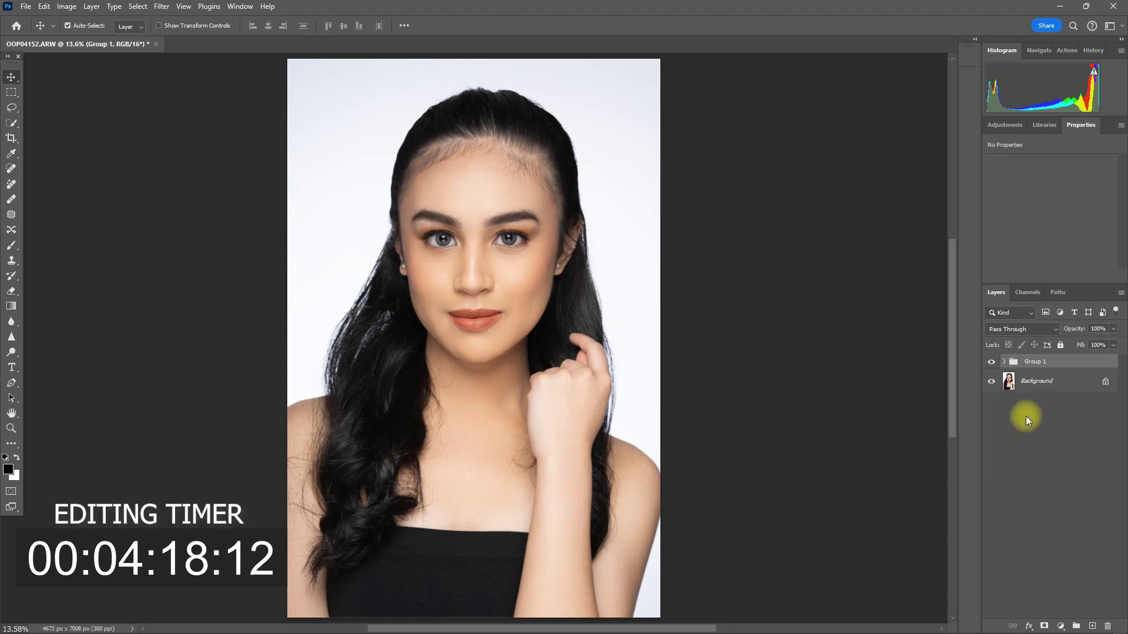
left_click(991, 361)
left_click(991, 362)
left_click(991, 362)
left_click(991, 361)
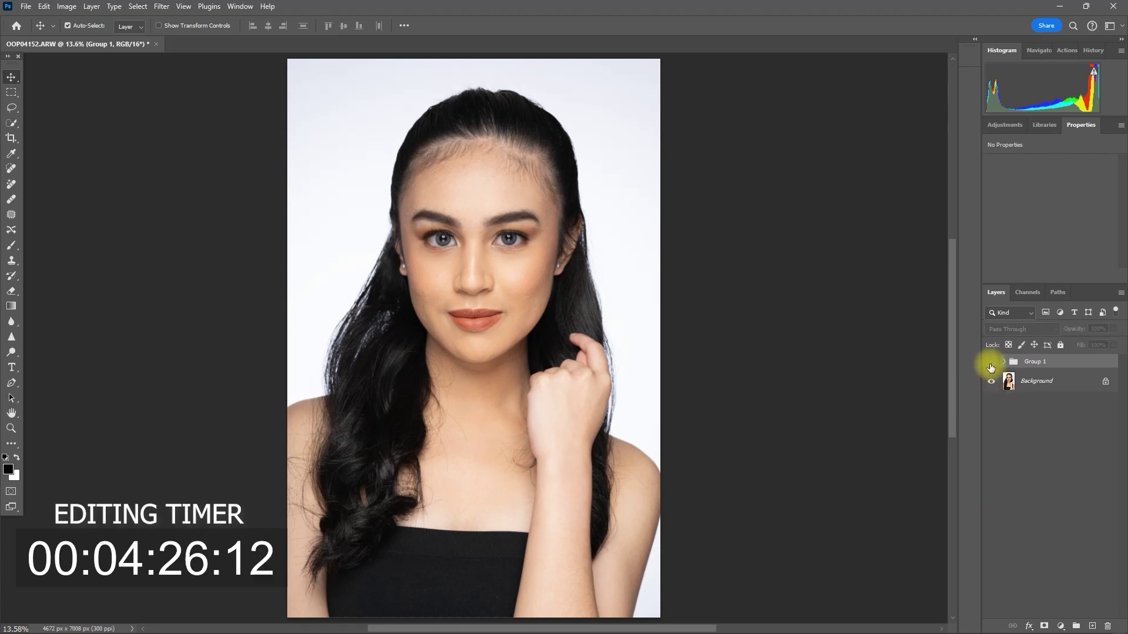
Examine the face up close while repeatedly switching Group 1 off and on to compare before and after
scroll(508, 279, "up", 2)
scroll(508, 279, "up", 9)
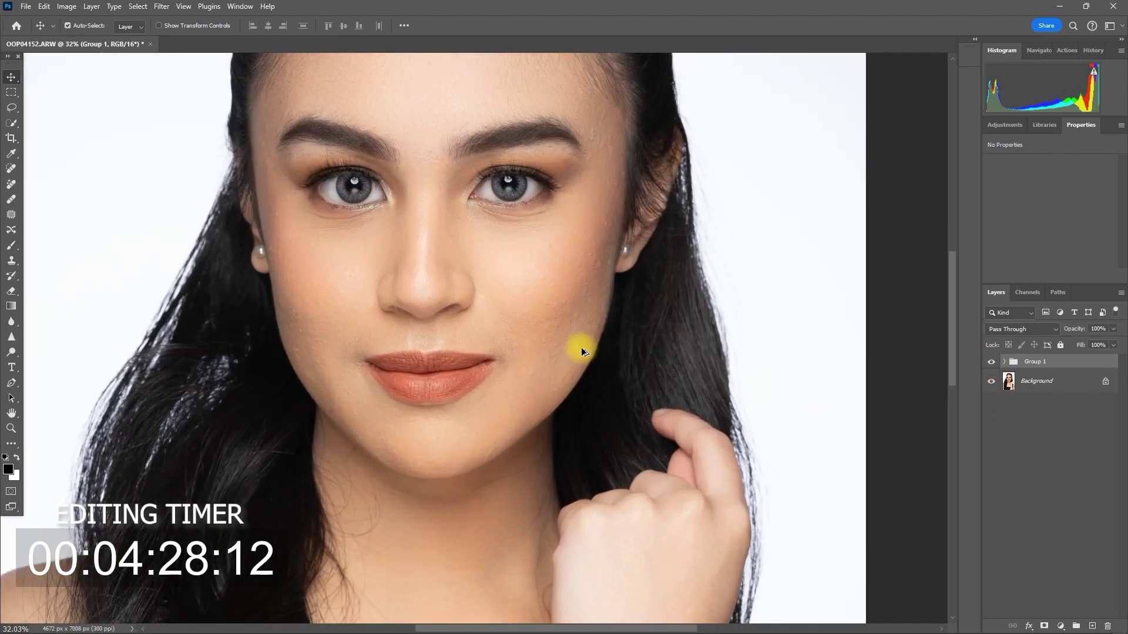
left_click(707, 442)
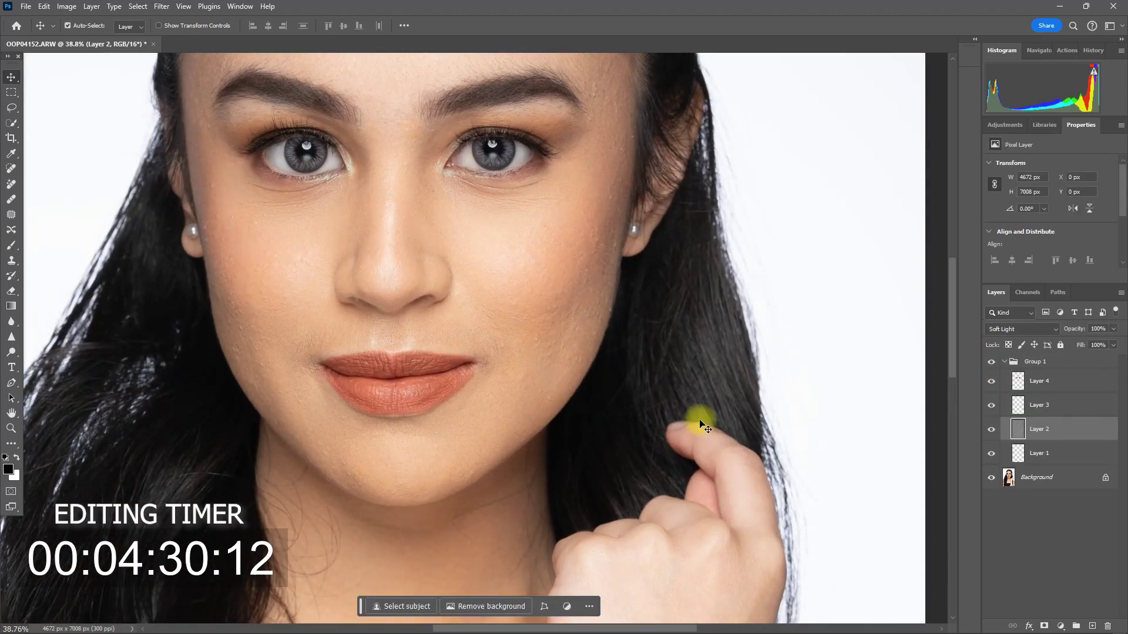
left_click_drag(680, 355, 748, 470)
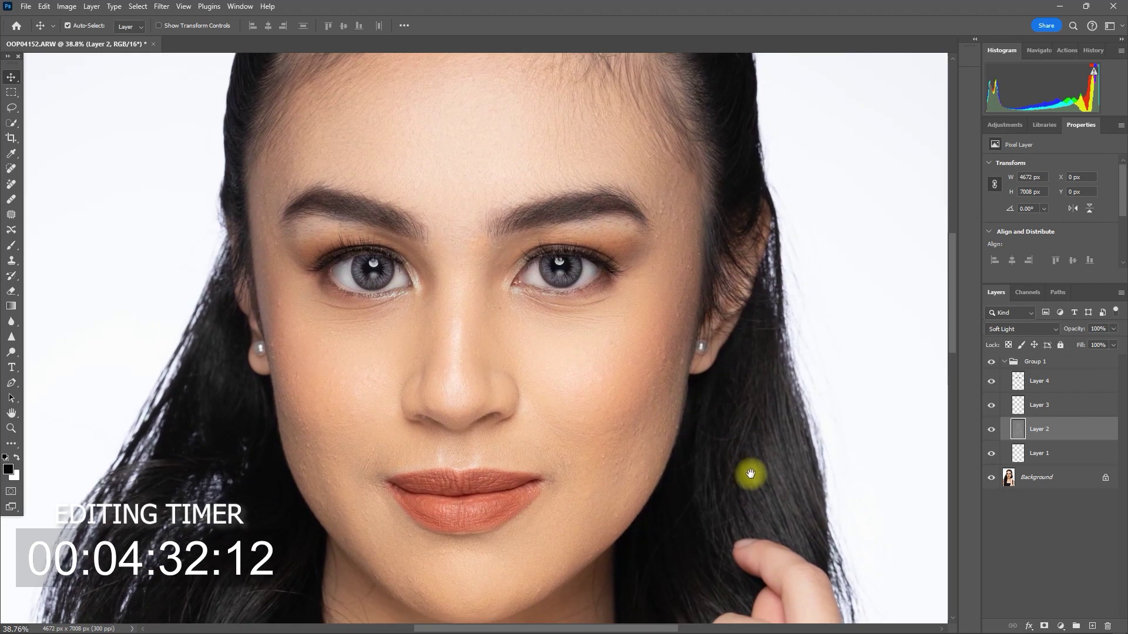
left_click(1004, 363)
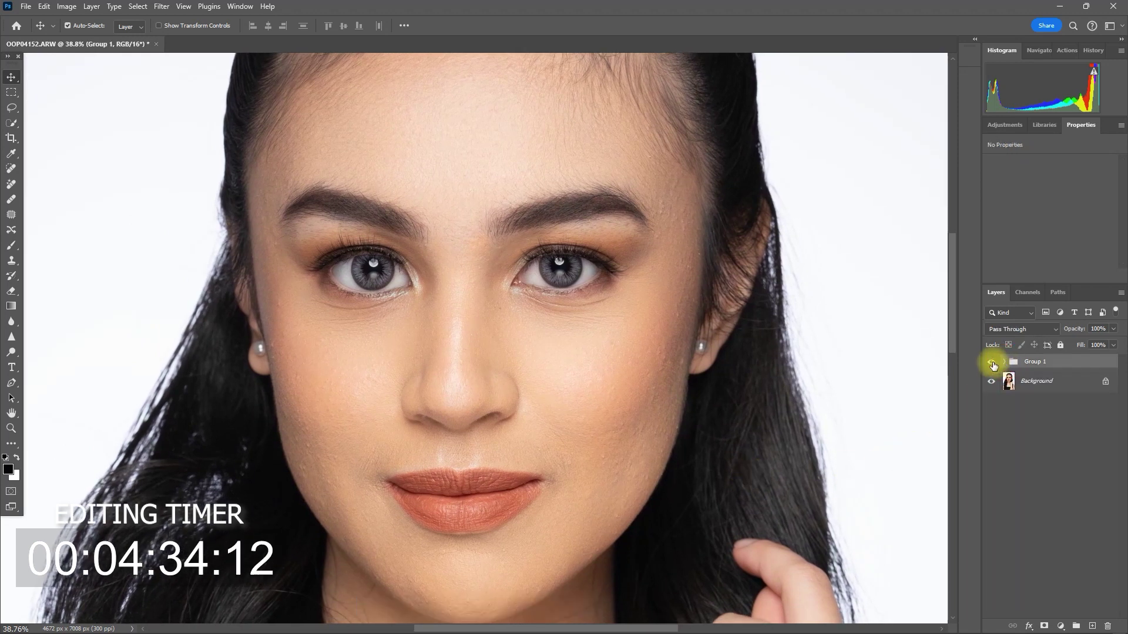
left_click(993, 365)
left_click(992, 362)
left_click(991, 362)
left_click(991, 363)
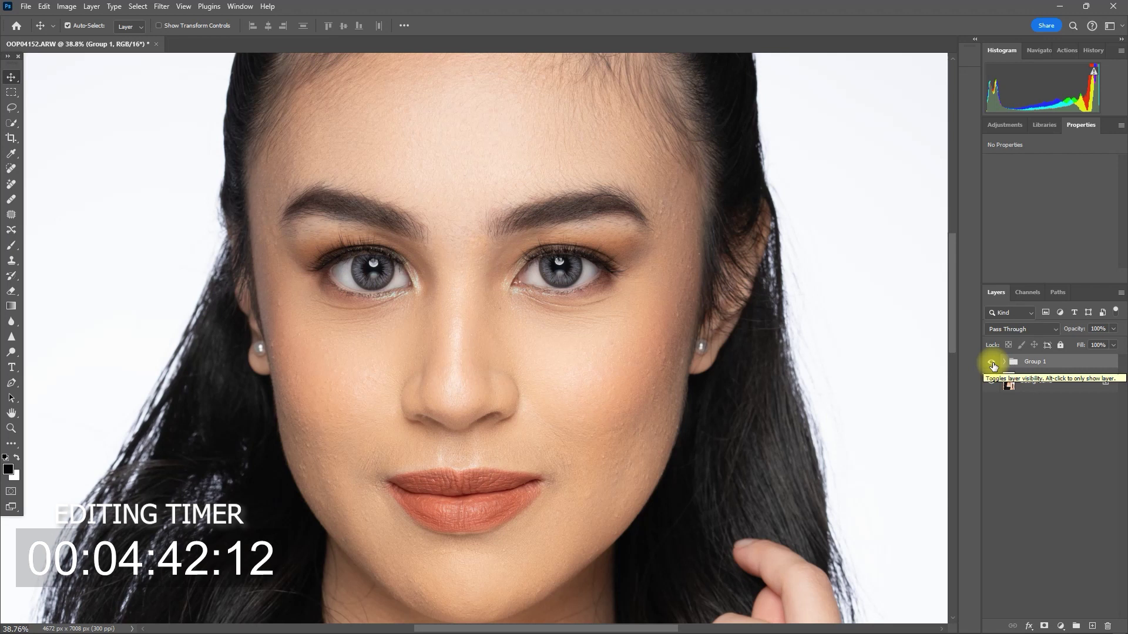
left_click(993, 366)
left_click(993, 365)
left_click(993, 366)
left_click(992, 364)
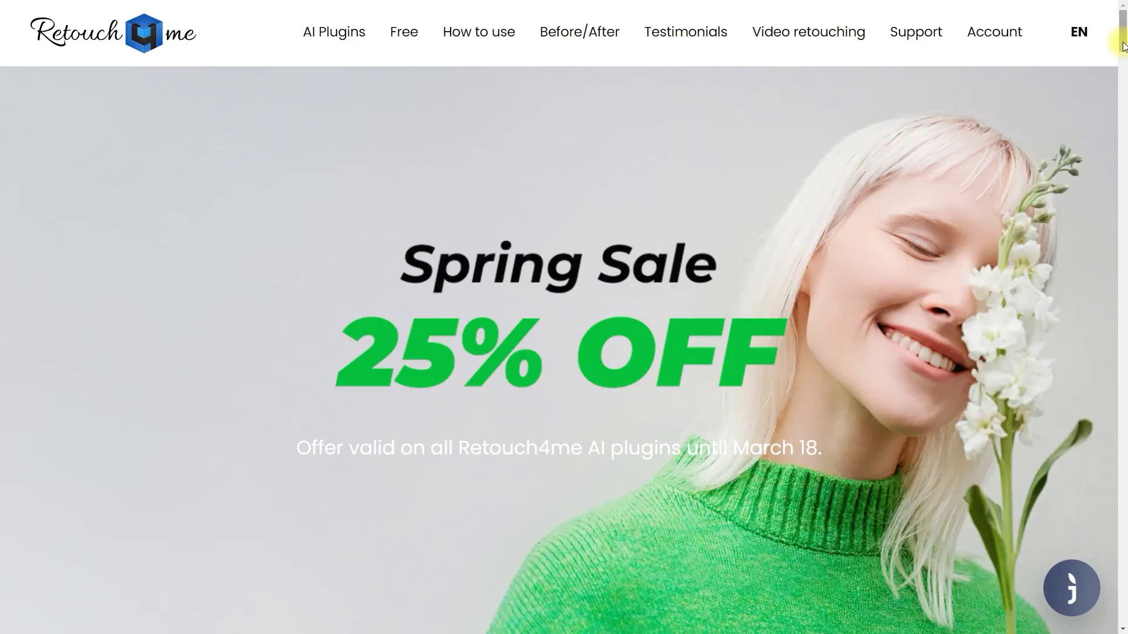
Switch to the Retouch4me website and look through the AI plugins on offer with their descriptions and prices
scroll(1116, 44, "down", 8)
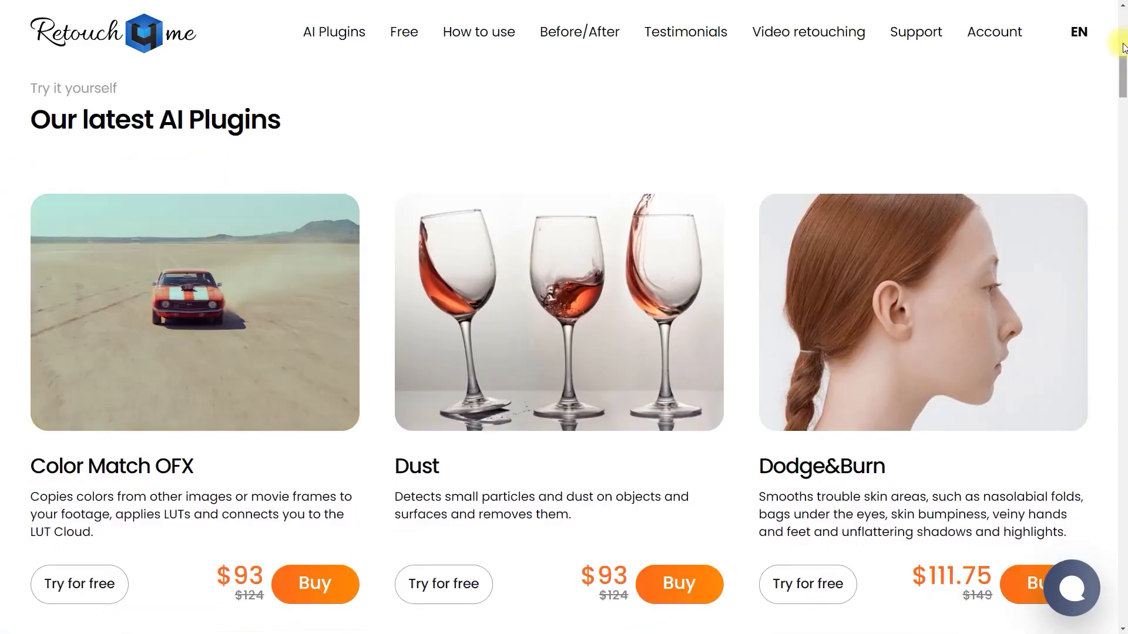
scroll(1121, 47, "down", 10)
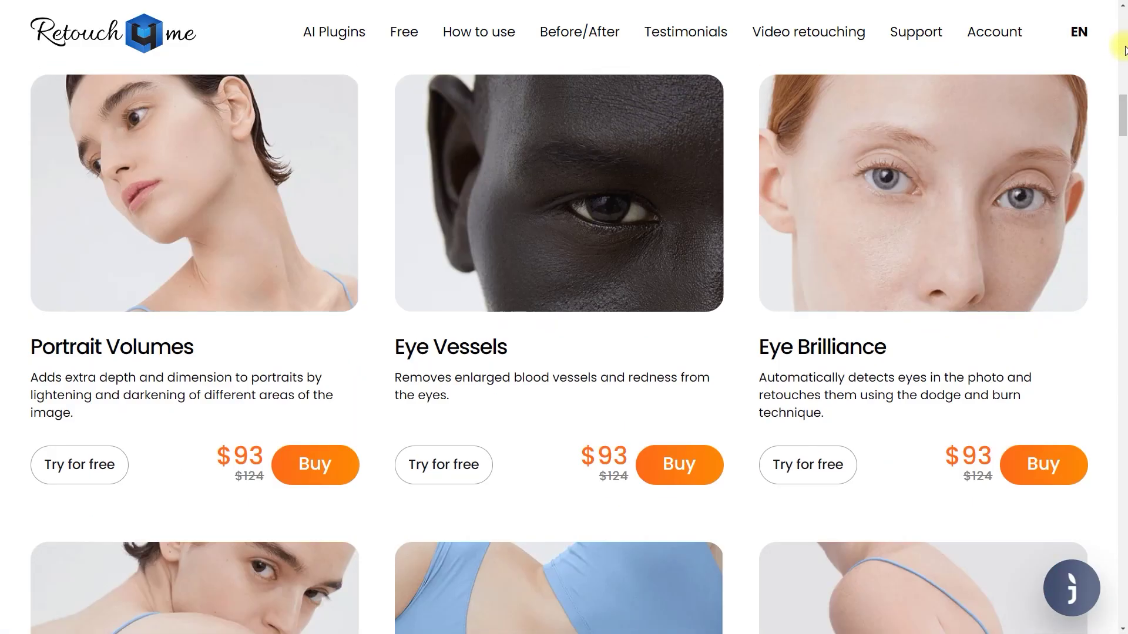
scroll(1123, 50, "down", 8)
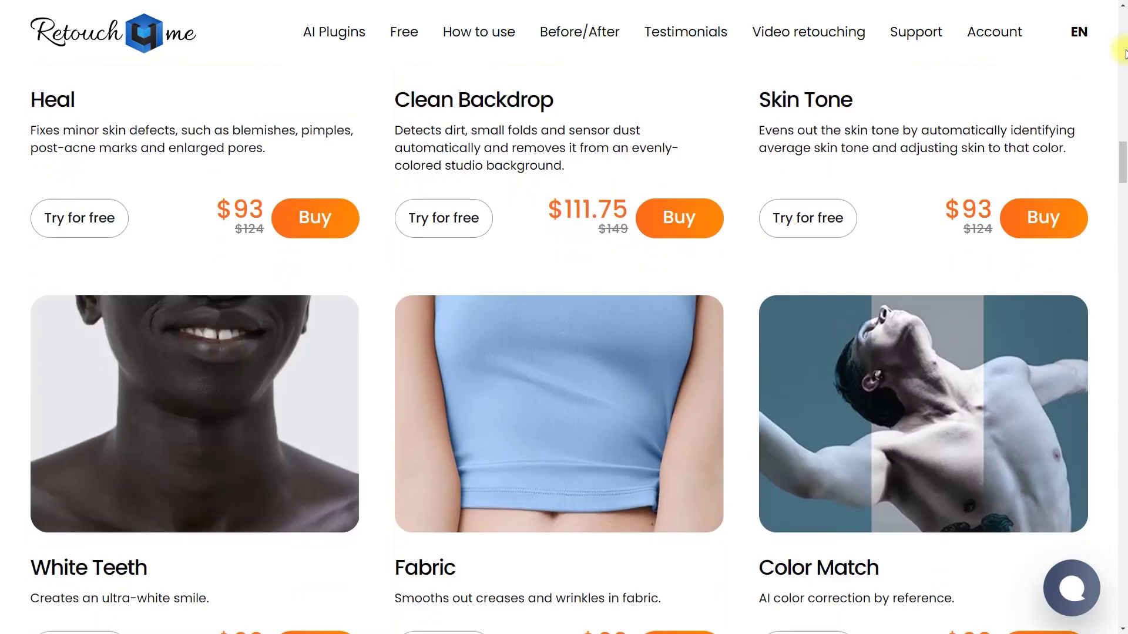
scroll(1123, 53, "down", 5)
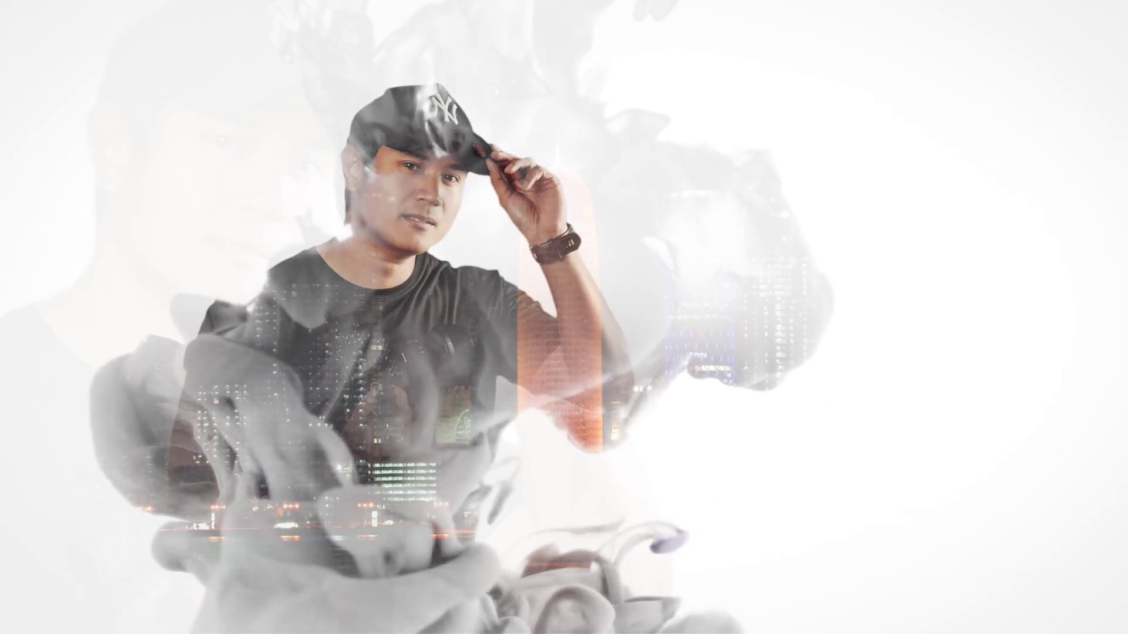